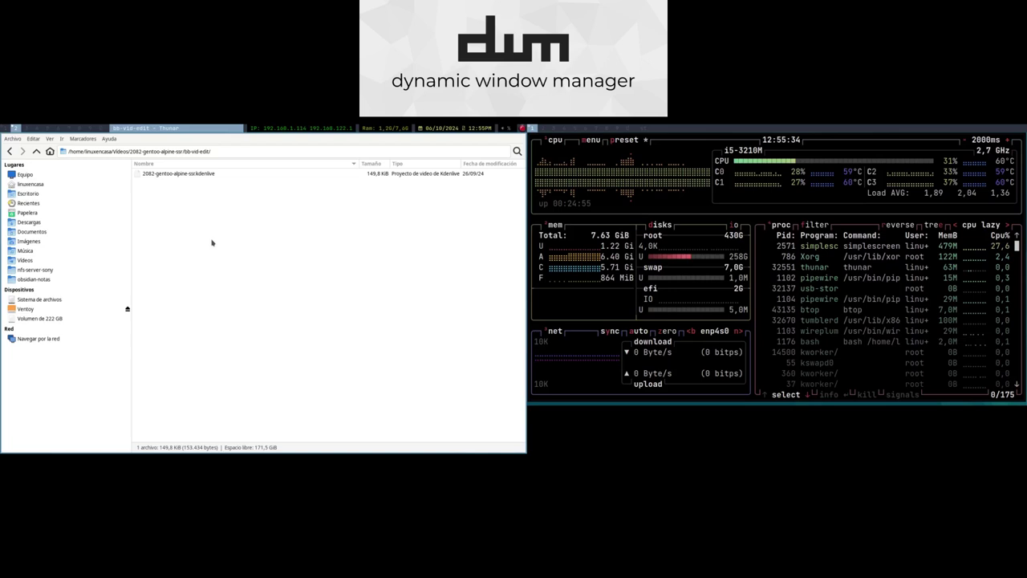
# Open the 2082-gentoo-alpine-ssr.kdenlive project in Kdenlive and move its window to workspace 4 at full size
pyautogui.doubleClick(177, 175)
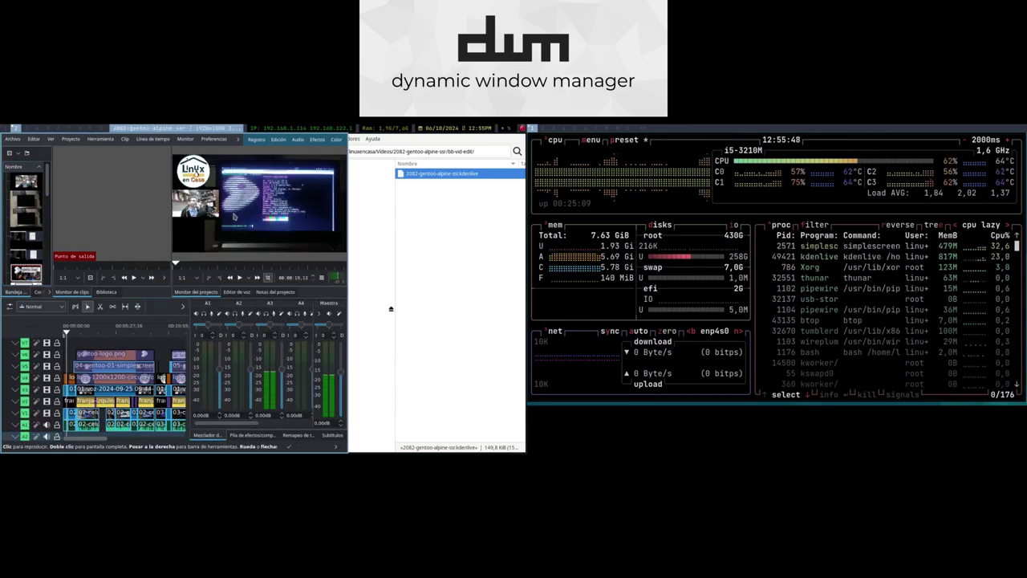
pyautogui.press('super+m')
pyautogui.press('super+j')
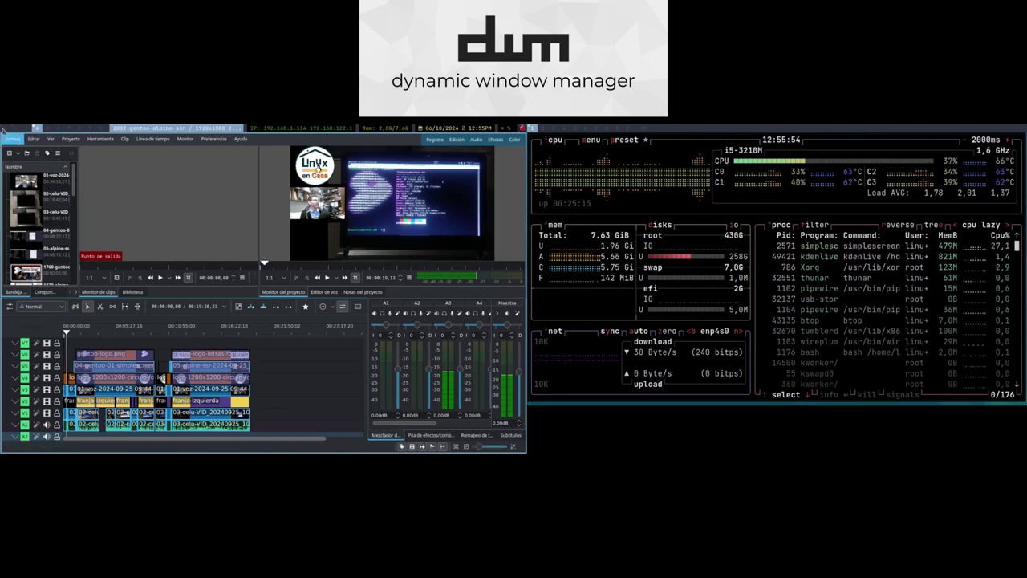
# Look at the SimpleScreenRecorder and Thunar workspaces, and return to the Kdenlive workspace
pyautogui.press('super+j')
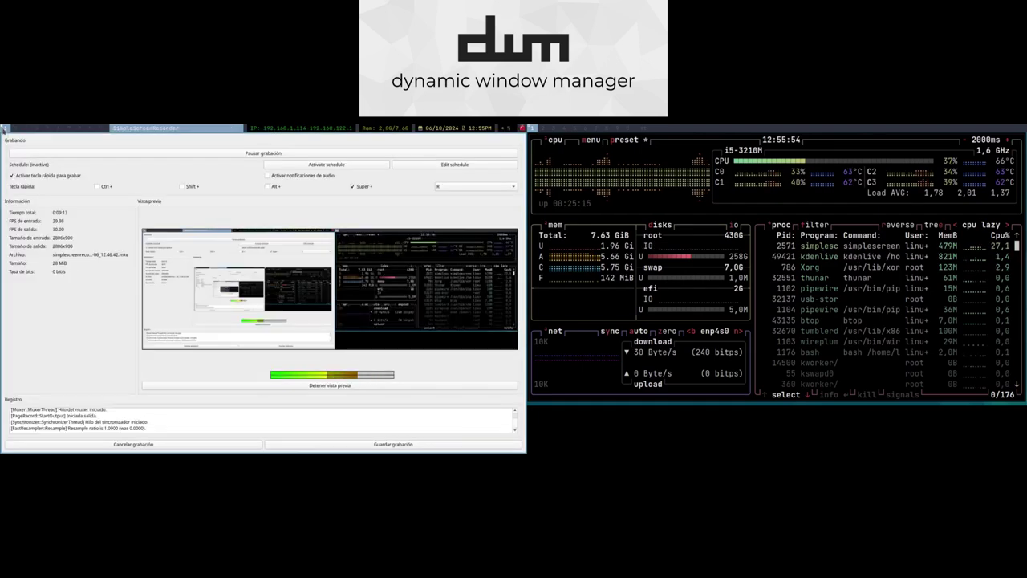
pyautogui.click(14, 128)
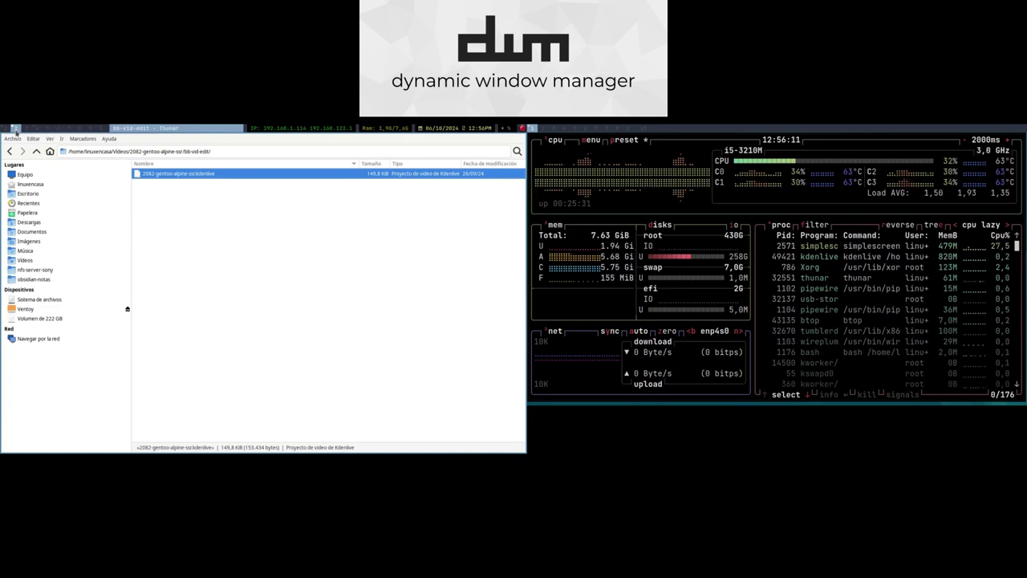
pyautogui.click(36, 128)
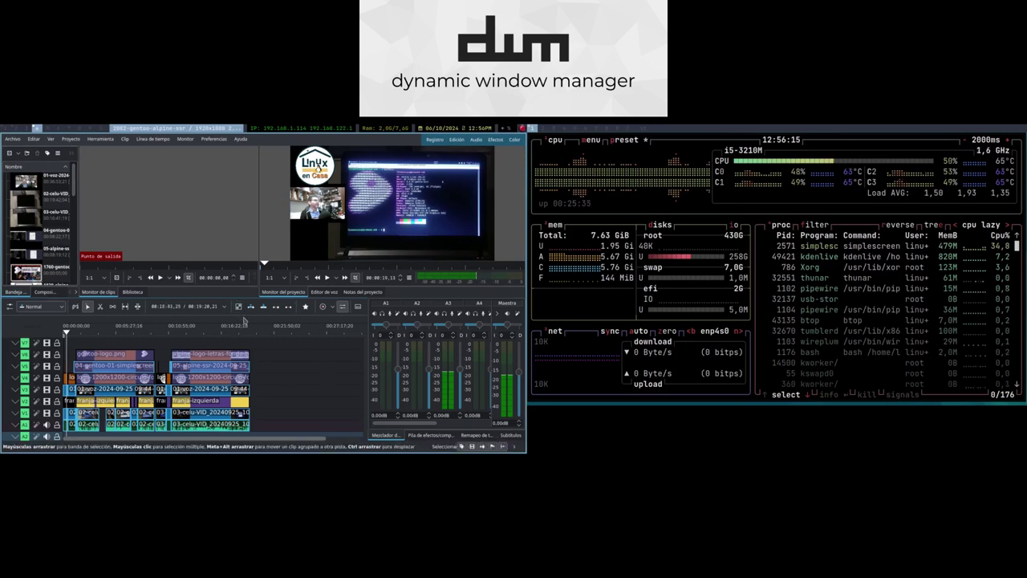
# View the About KDE and About Kdenlive information to check the program version, closing each dialog
pyautogui.click(240, 141)
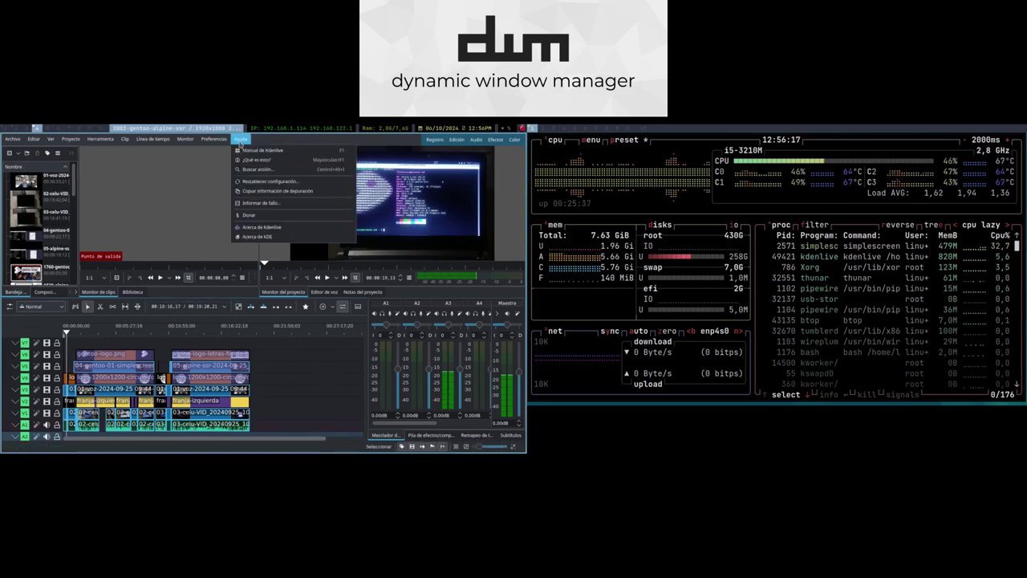
pyautogui.click(265, 236)
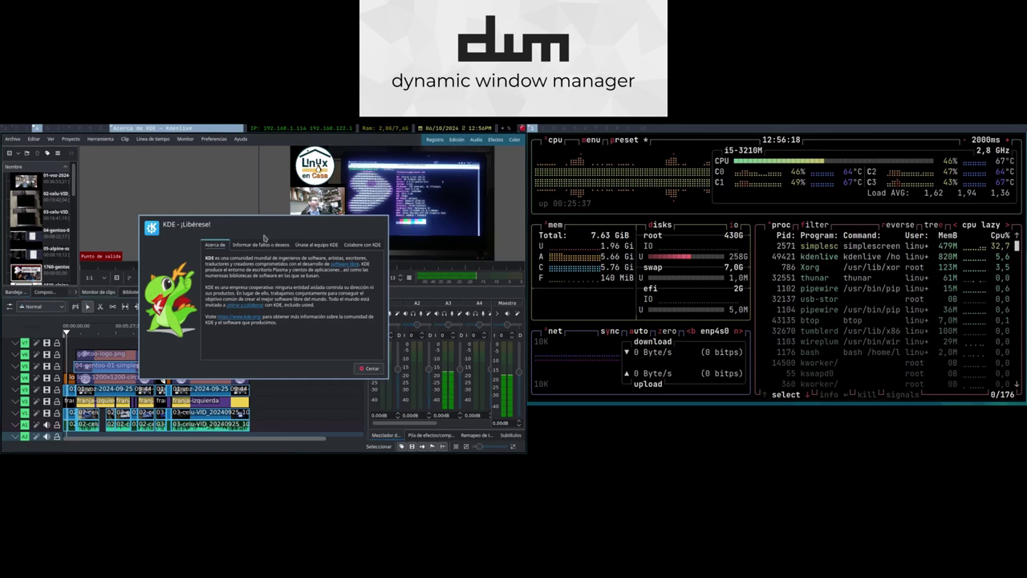
pyautogui.click(371, 368)
pyautogui.click(240, 140)
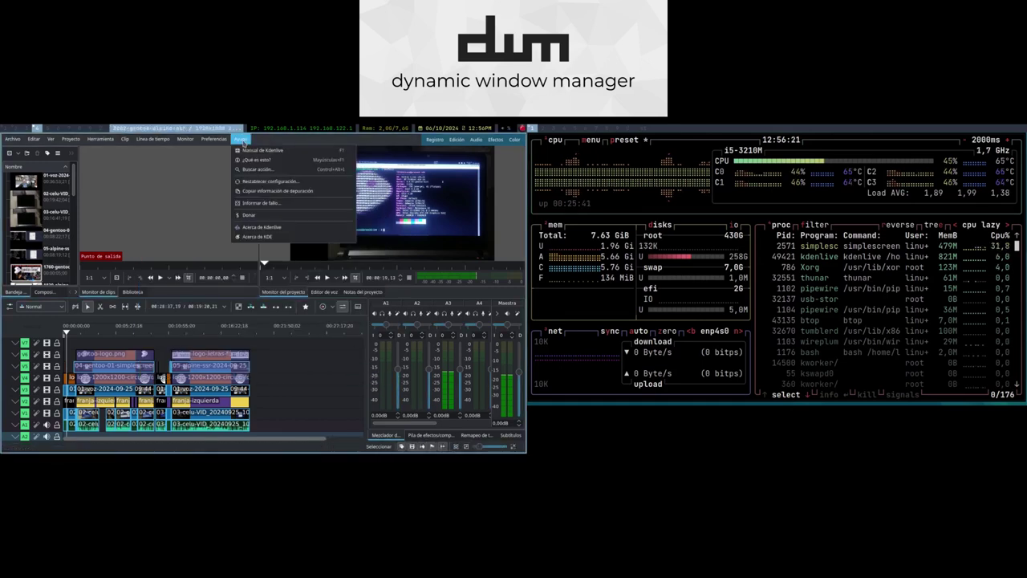
pyautogui.click(275, 228)
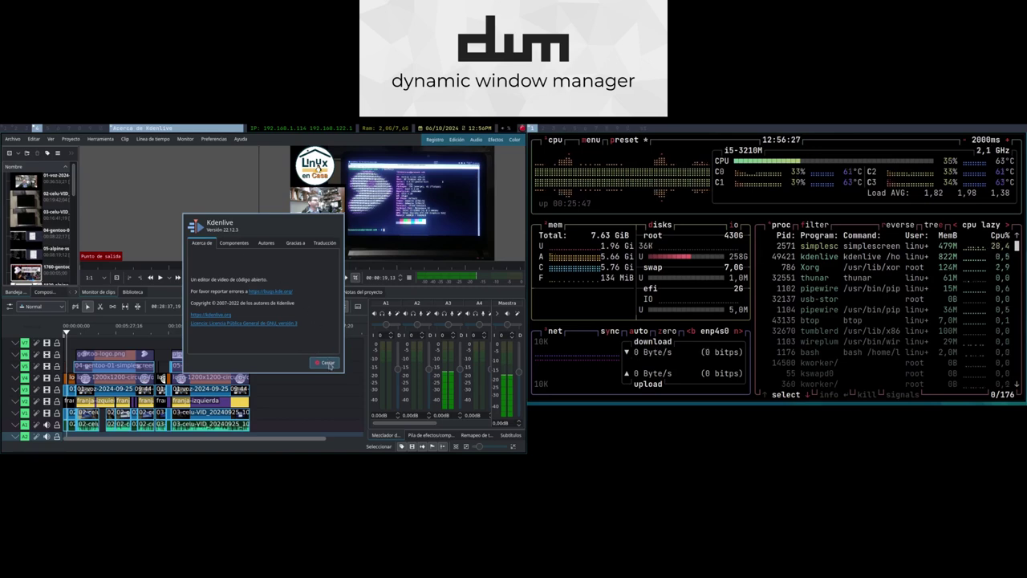
pyautogui.click(328, 363)
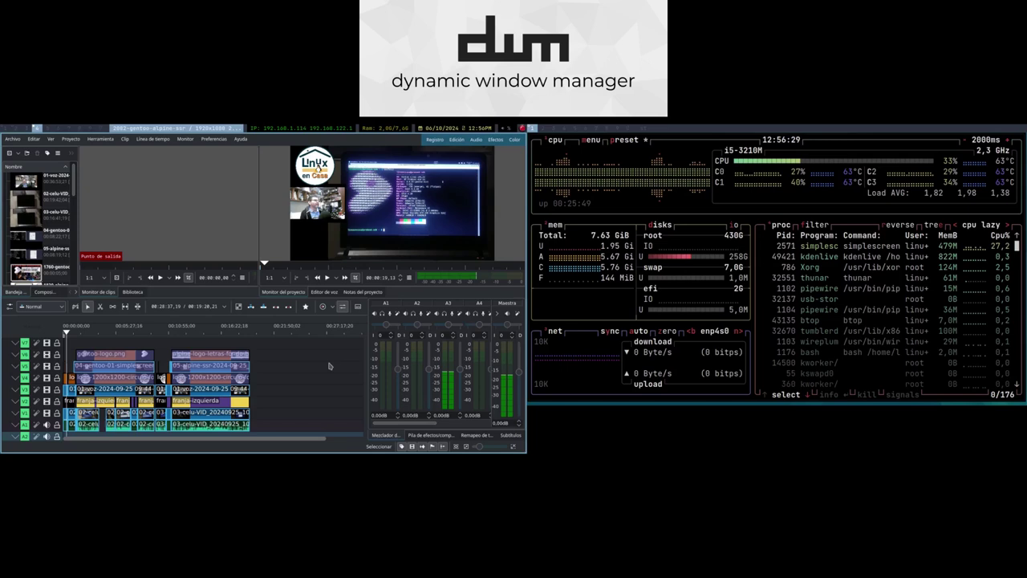
pyautogui.moveTo(146, 335); pyautogui.dragTo(118, 334)
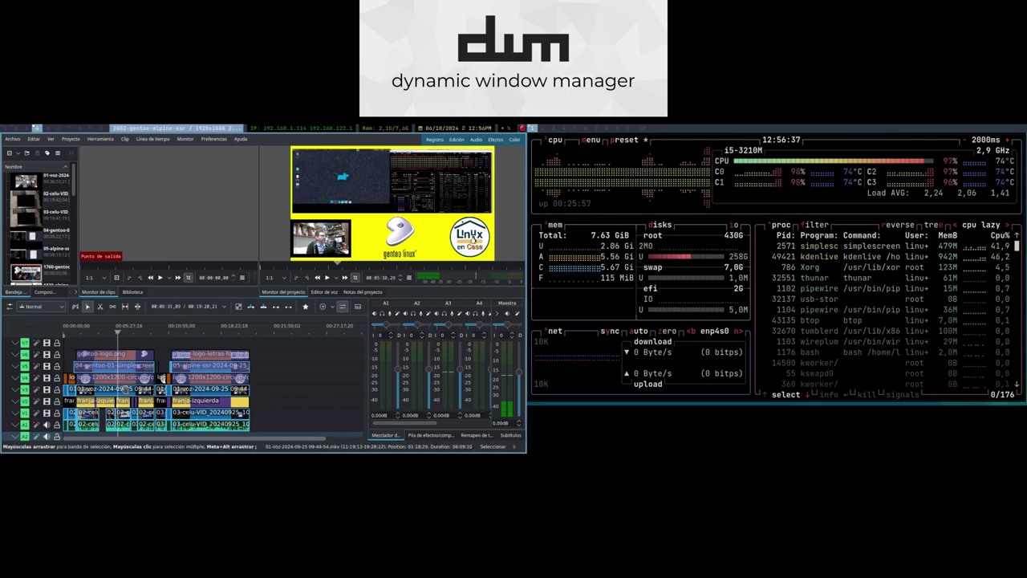
pyautogui.click(124, 389)
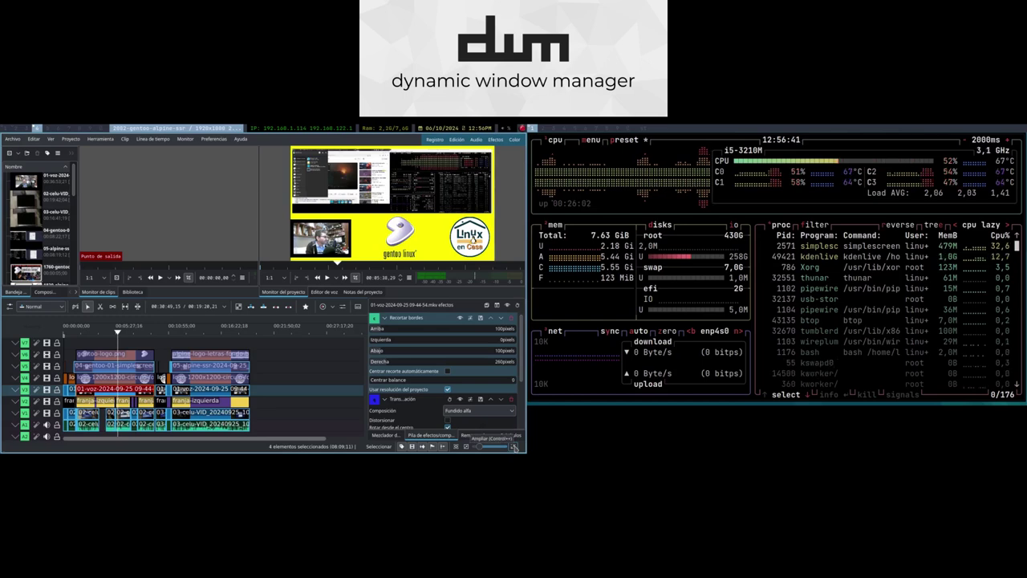
pyautogui.scroll(1, 469, 446)
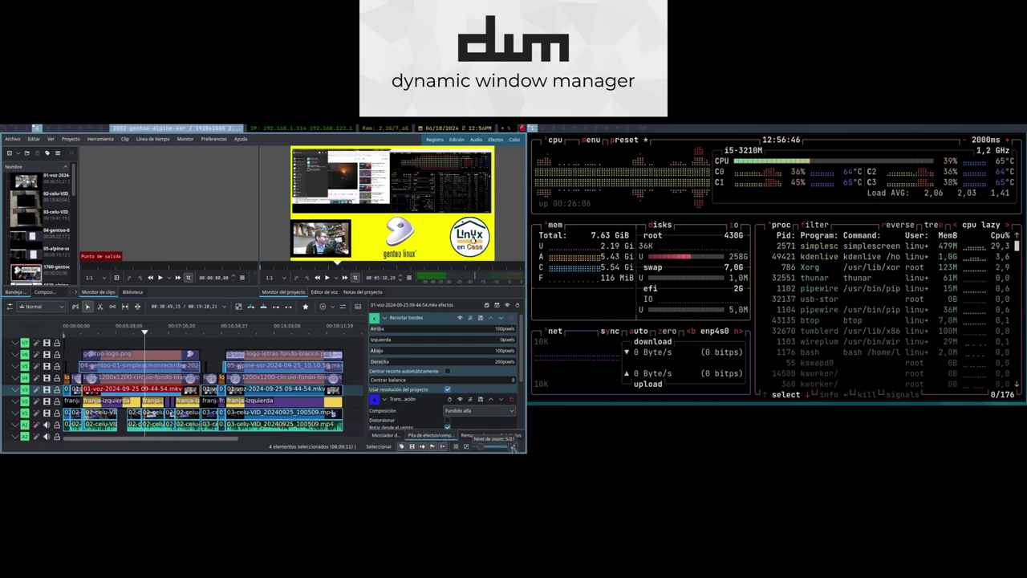
pyautogui.scroll(3, 481, 446)
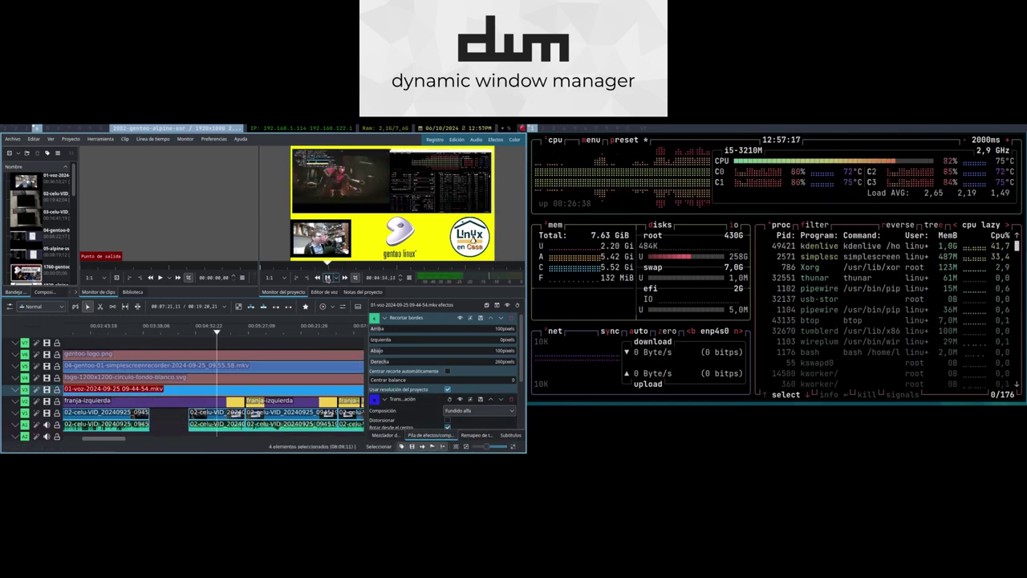
pyautogui.scroll(-5, 482, 446)
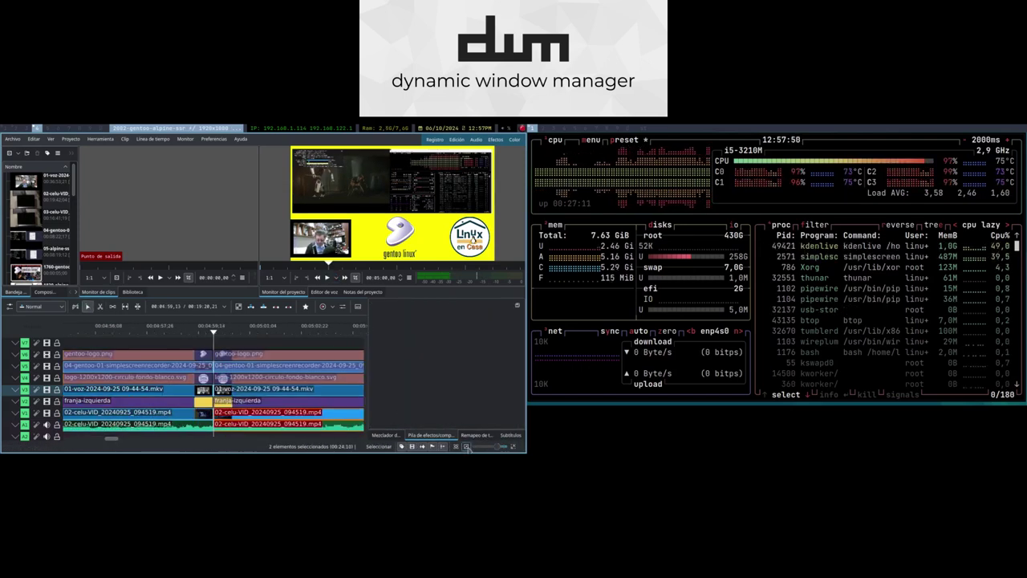
# Save the shortened project as 2082-render-5min in the bb-vid-edit folder
pyautogui.hotkey('ctrl', 'o')
pyautogui.write('2602-render-5min')
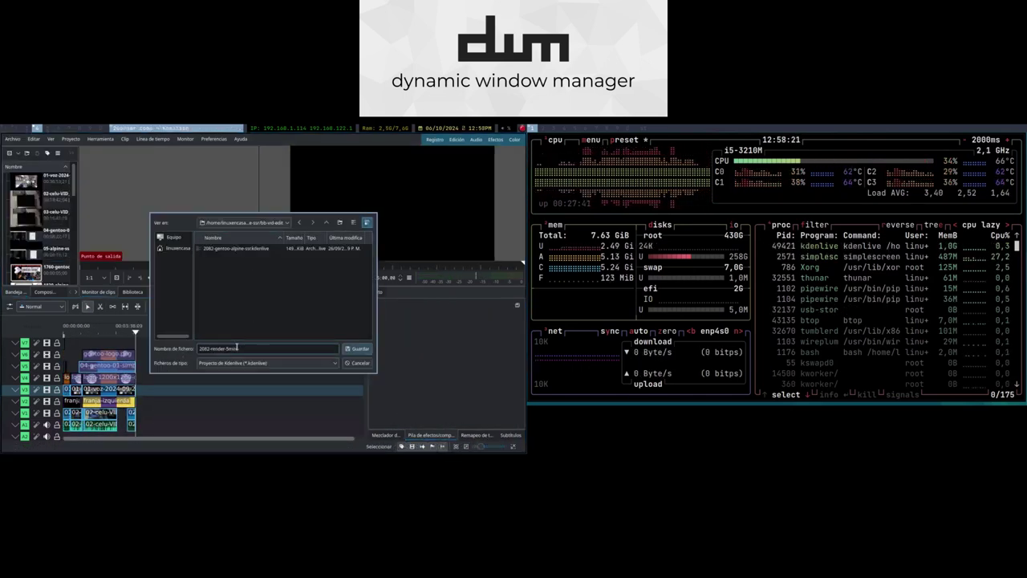
pyautogui.press('Return')
pyautogui.click(327, 277)
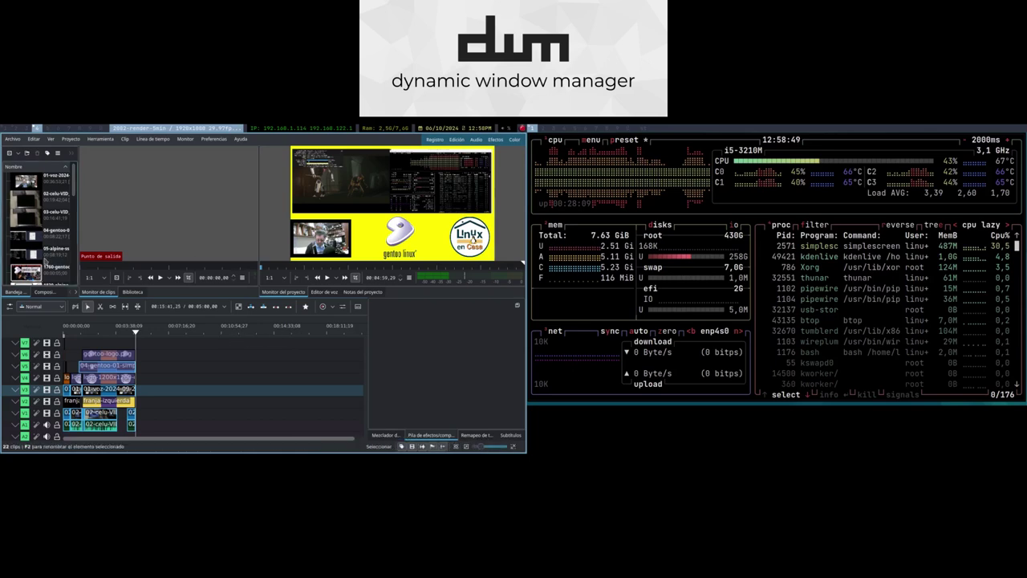
# Render the full project to 2082-render-5min.mp4 with the MP4-H264/AAC preset, and close the render dialog when processing ends
pyautogui.click(69, 139)
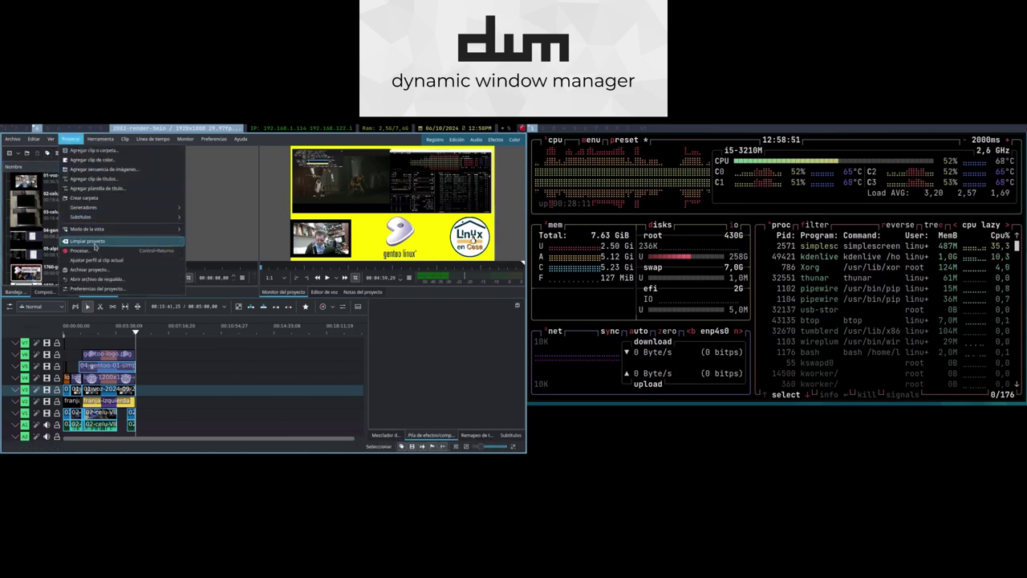
pyautogui.click(85, 250)
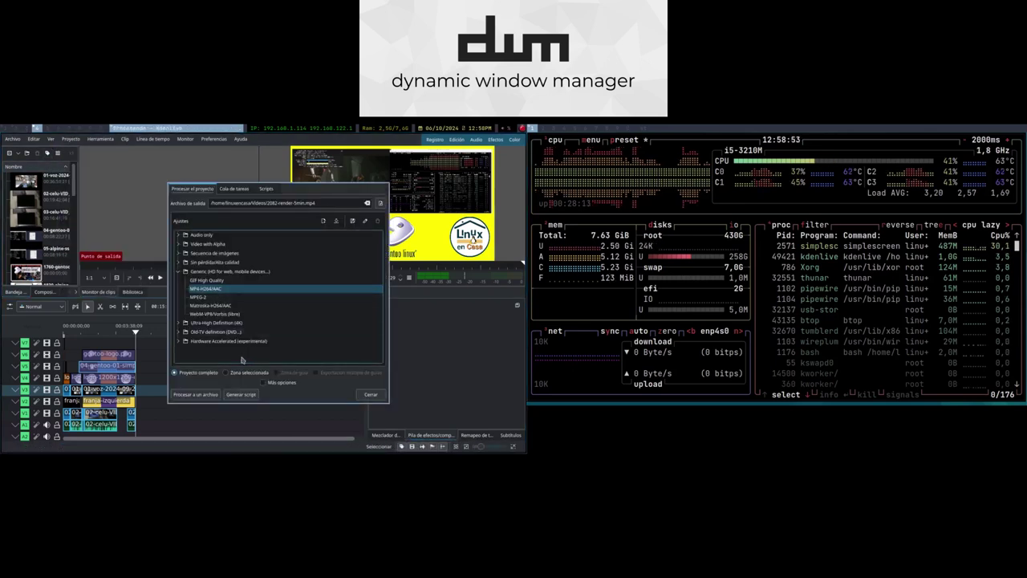
pyautogui.click(264, 382)
pyautogui.scroll(5, 442, 305)
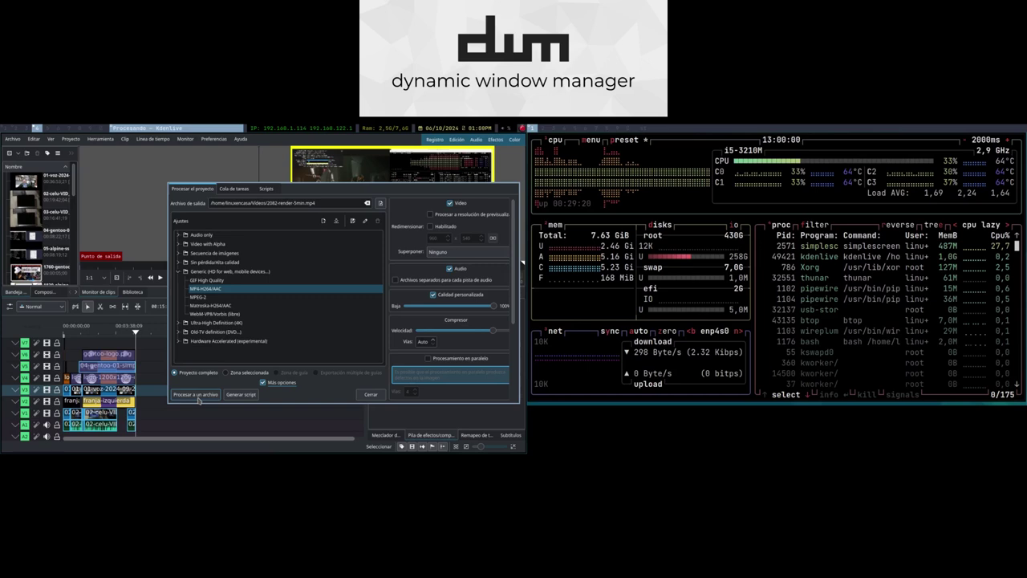
pyautogui.click(197, 396)
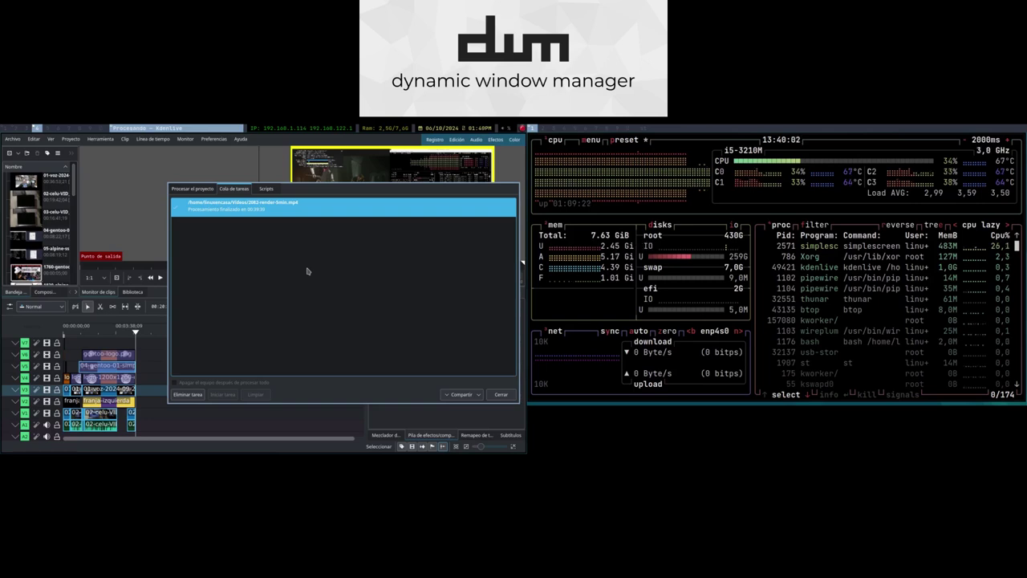
pyautogui.click(498, 396)
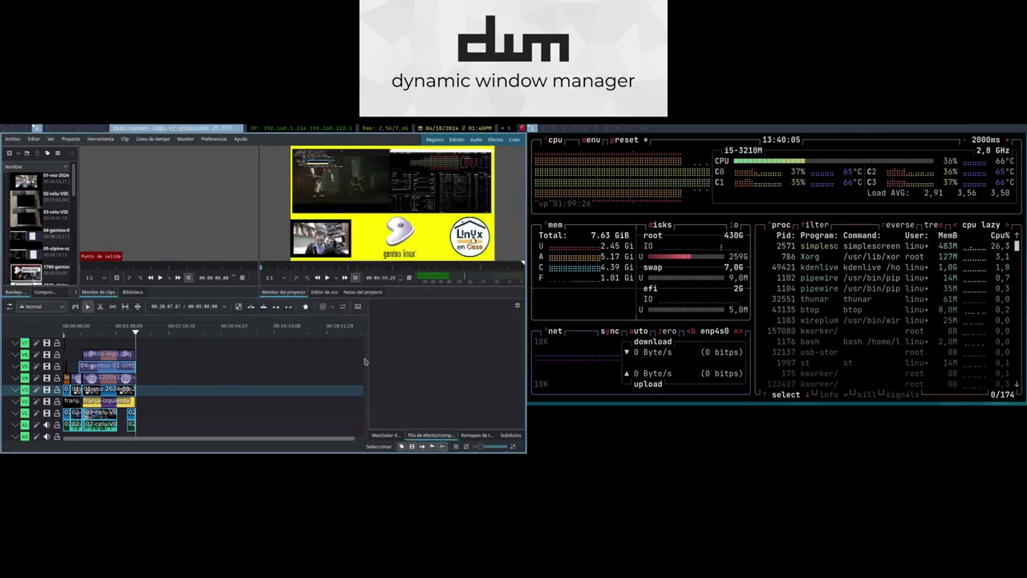
pyautogui.click(12, 139)
pyautogui.click(13, 138)
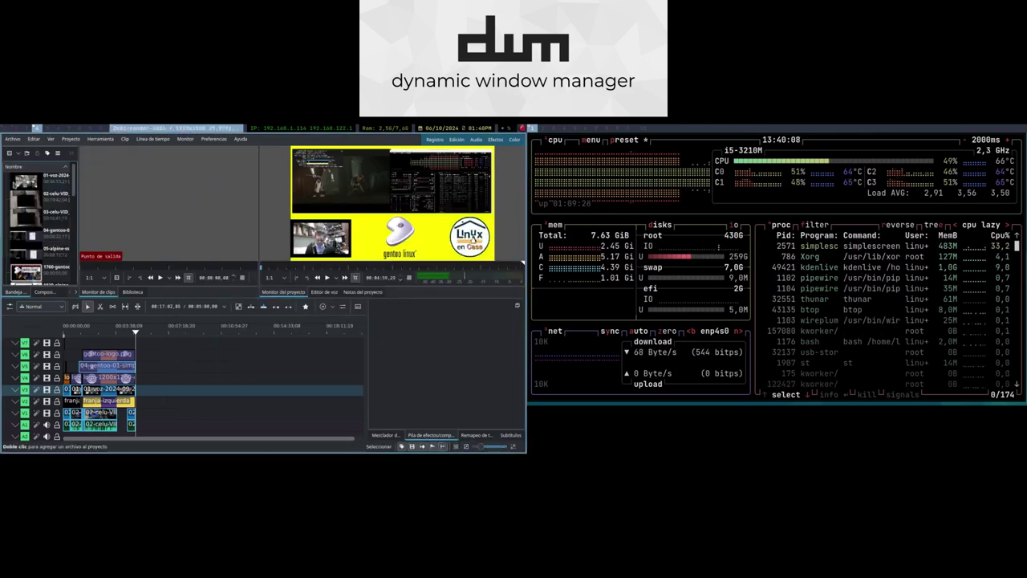
# Switch to the Thunar file manager and open the Vídeos folder of the home directory
pyautogui.press('super+2')
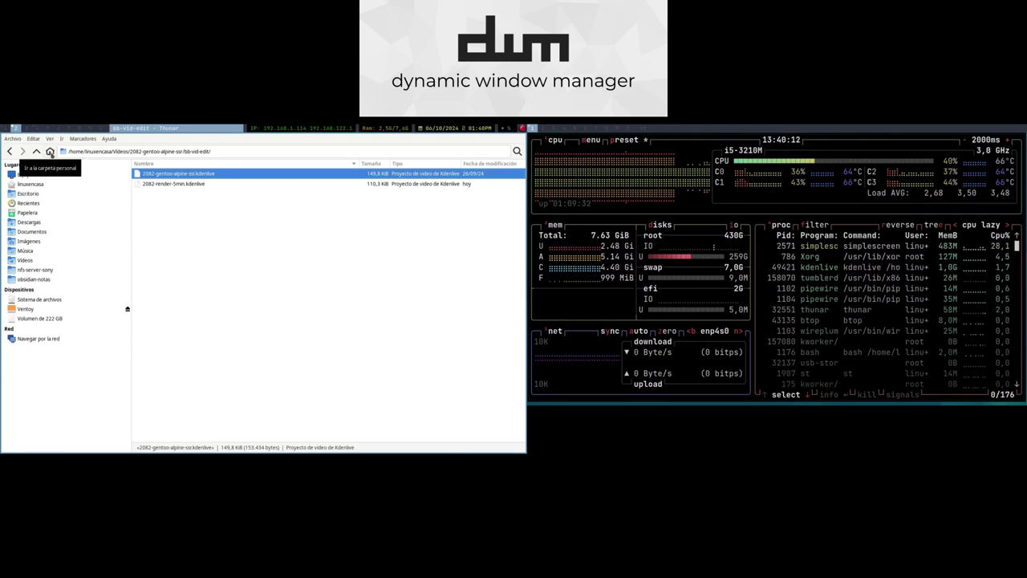
pyautogui.click(50, 152)
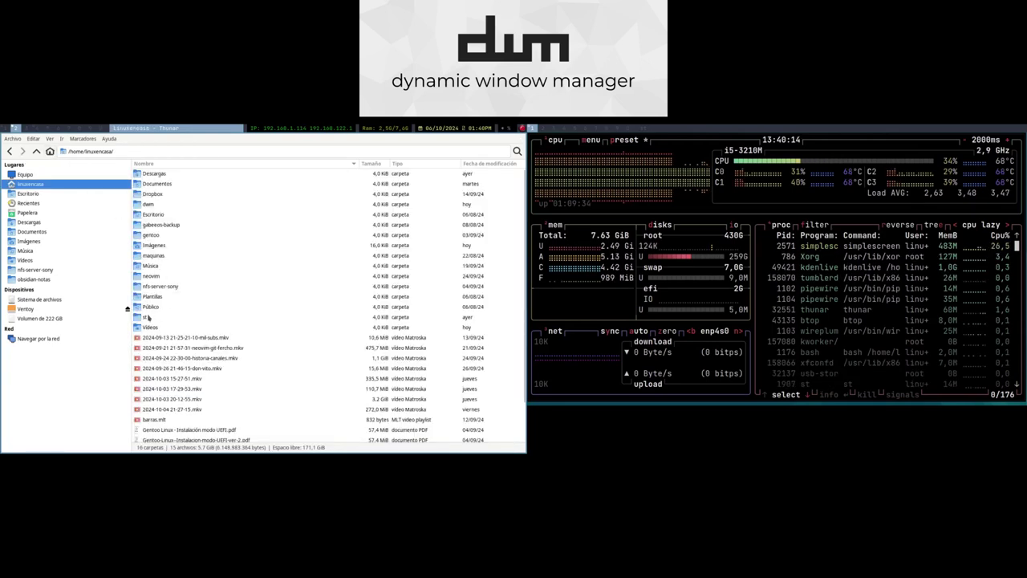
pyautogui.doubleClick(149, 328)
pyautogui.scroll(-1, 206, 337)
pyautogui.scroll(-5, 200, 345)
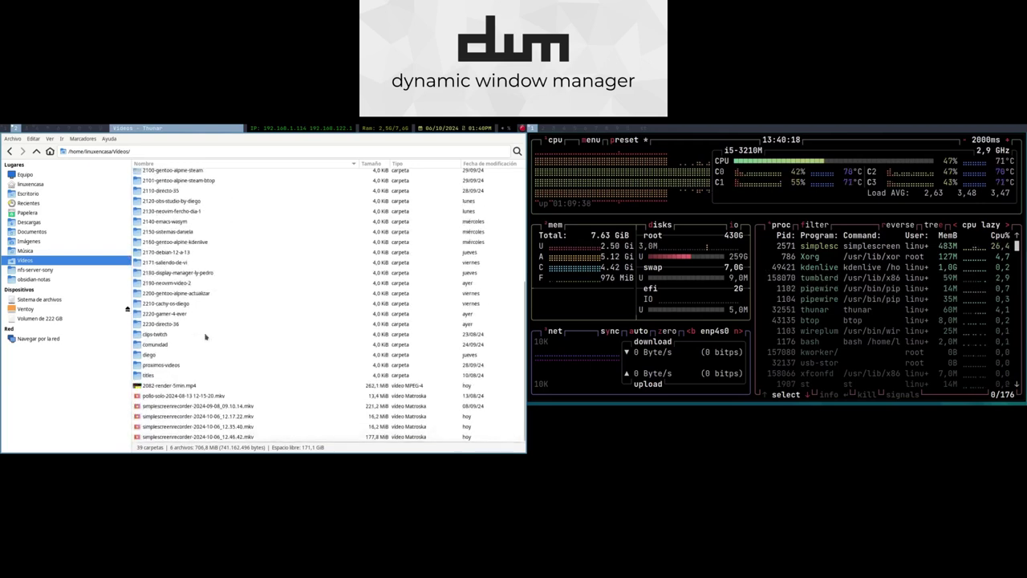
# Check the file properties of 2082-render-5min.mp4, and close the properties dialog
pyautogui.click(170, 386)
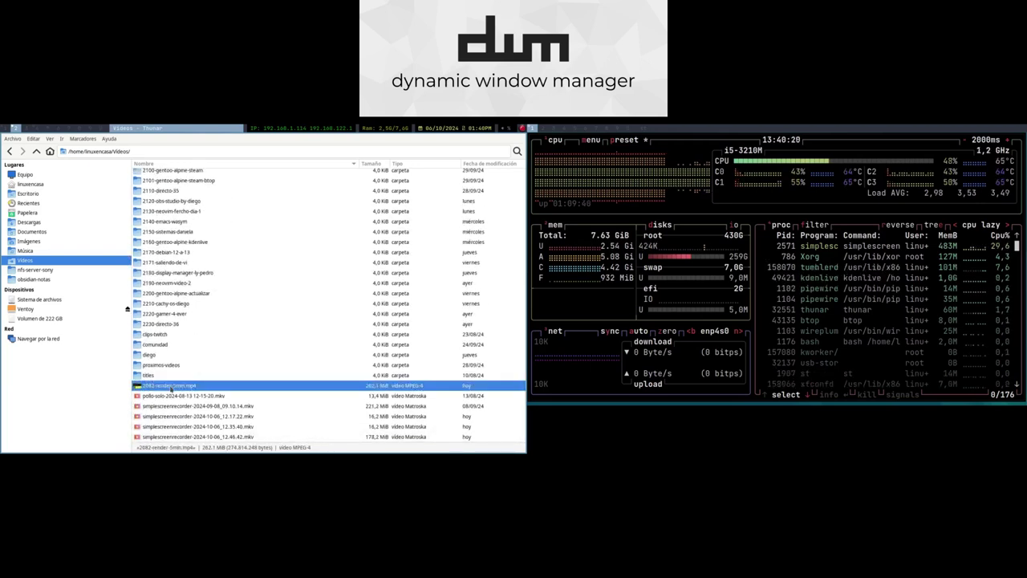
pyautogui.rightClick(170, 388)
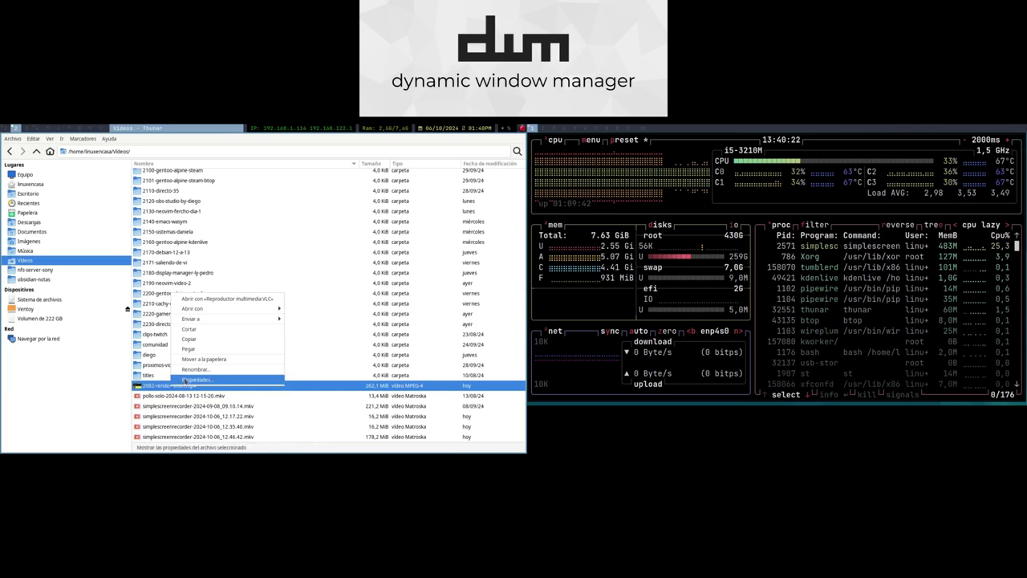
pyautogui.click(191, 379)
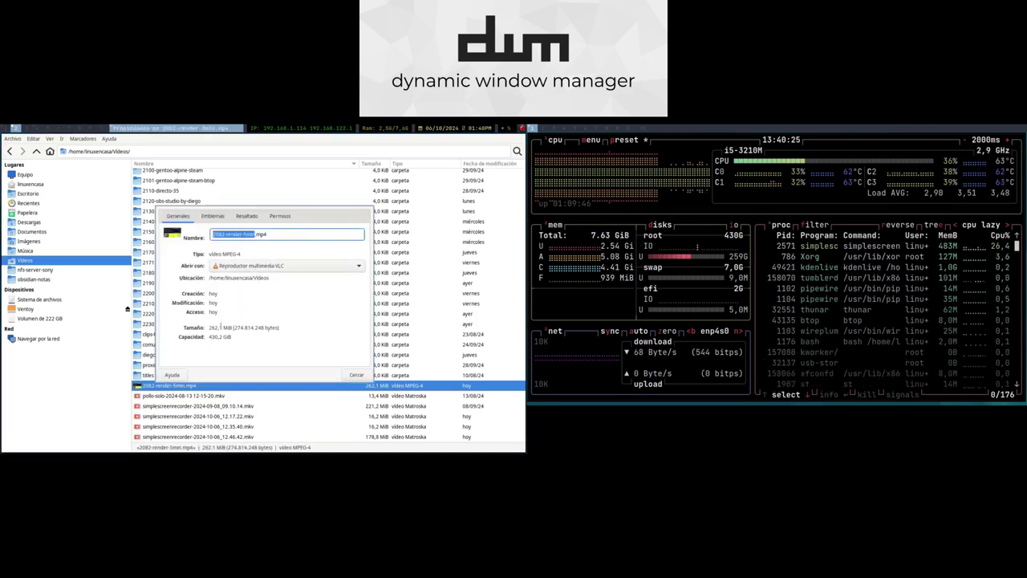
pyautogui.click(356, 377)
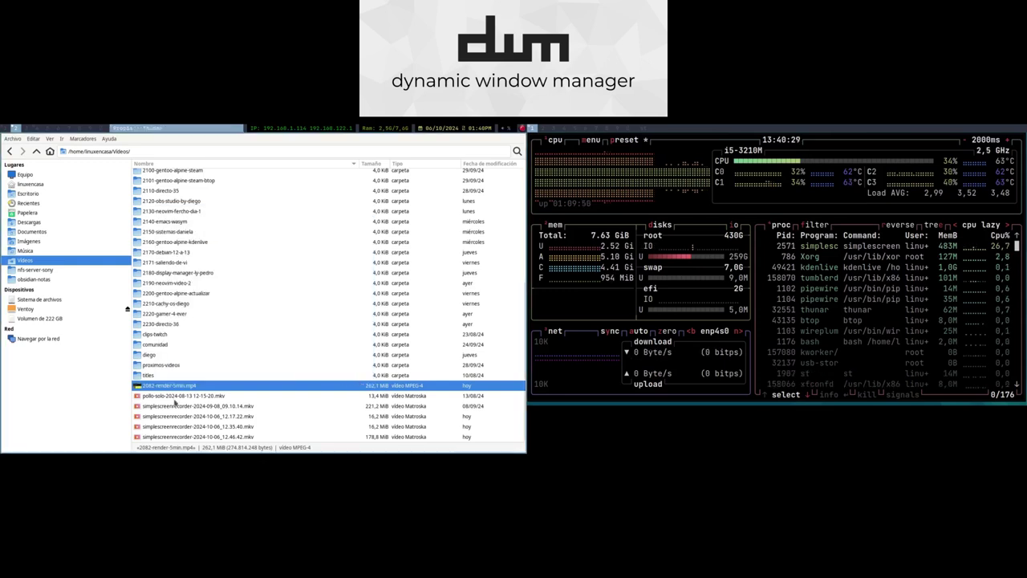
# Play 2082-render-5min.mp4 in VLC, skipping ahead to about 01:38, and quit the player
pyautogui.rightClick(157, 387)
pyautogui.click(210, 299)
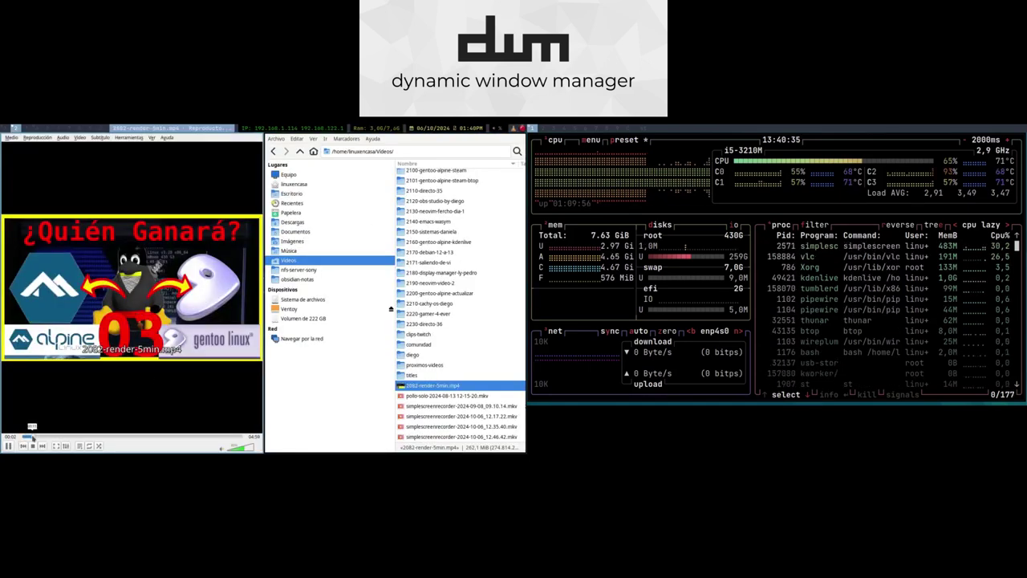
pyautogui.click(58, 438)
pyautogui.moveTo(57, 437); pyautogui.dragTo(93, 438)
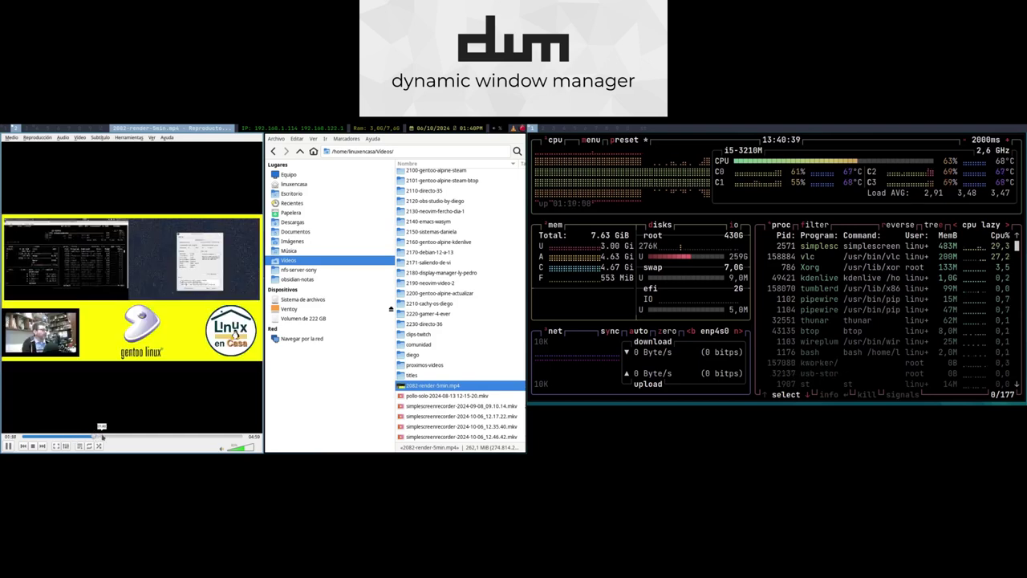
pyautogui.click(8, 445)
pyautogui.click(32, 445)
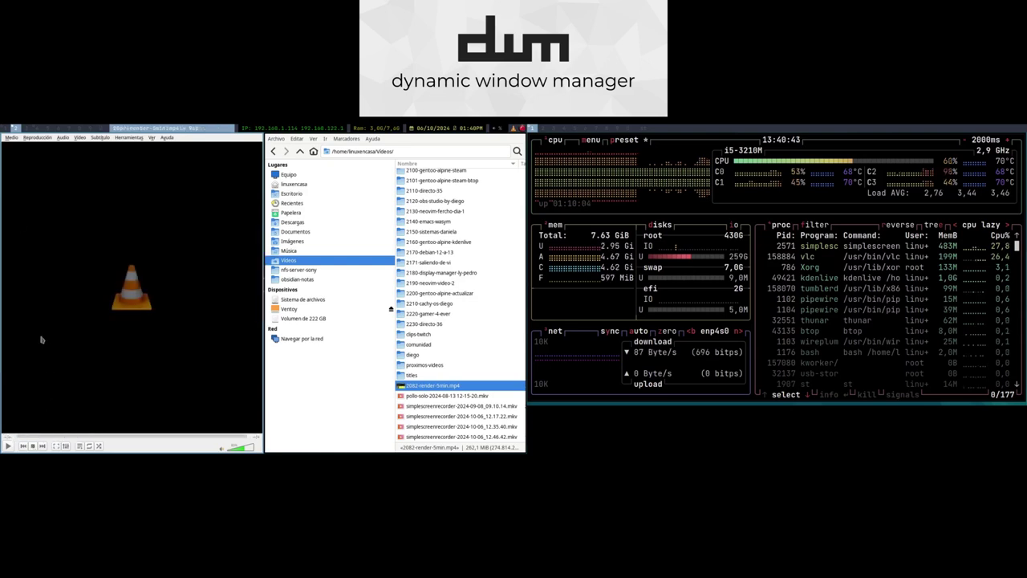
pyautogui.click(11, 138)
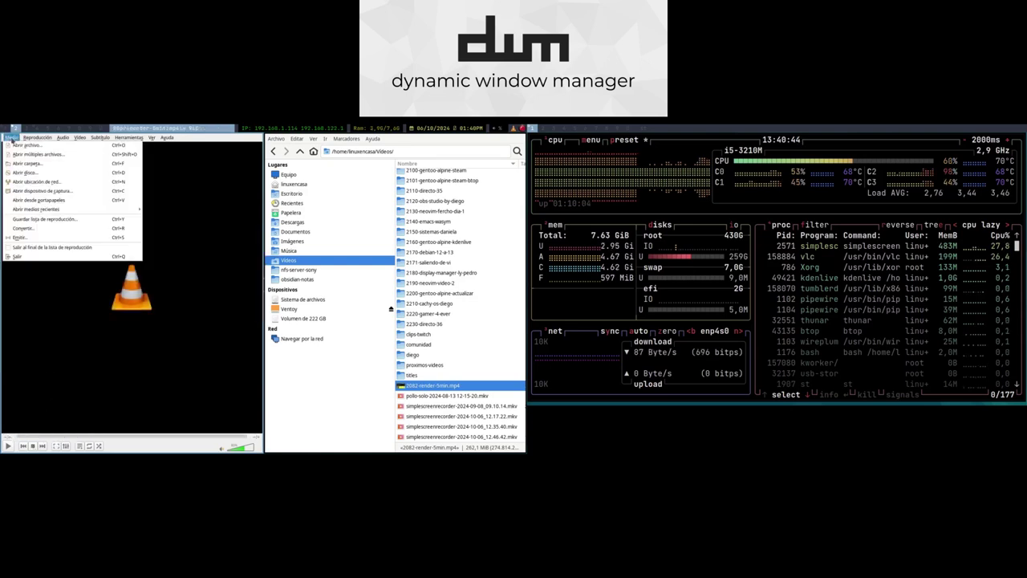
pyautogui.click(46, 258)
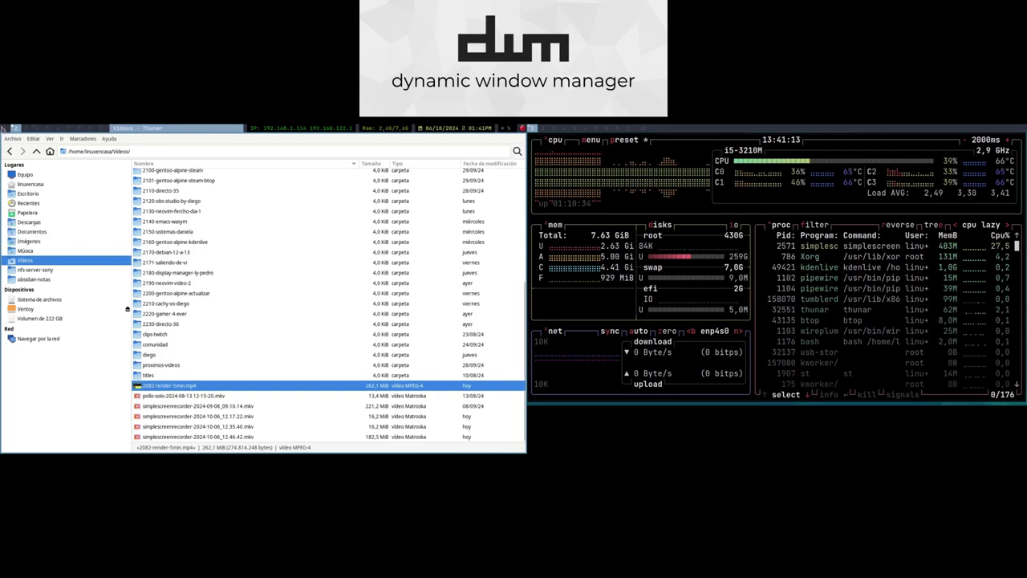
# Switch to SimpleScreenRecorder and save the screen recording of the dwm session
pyautogui.click(4, 130)
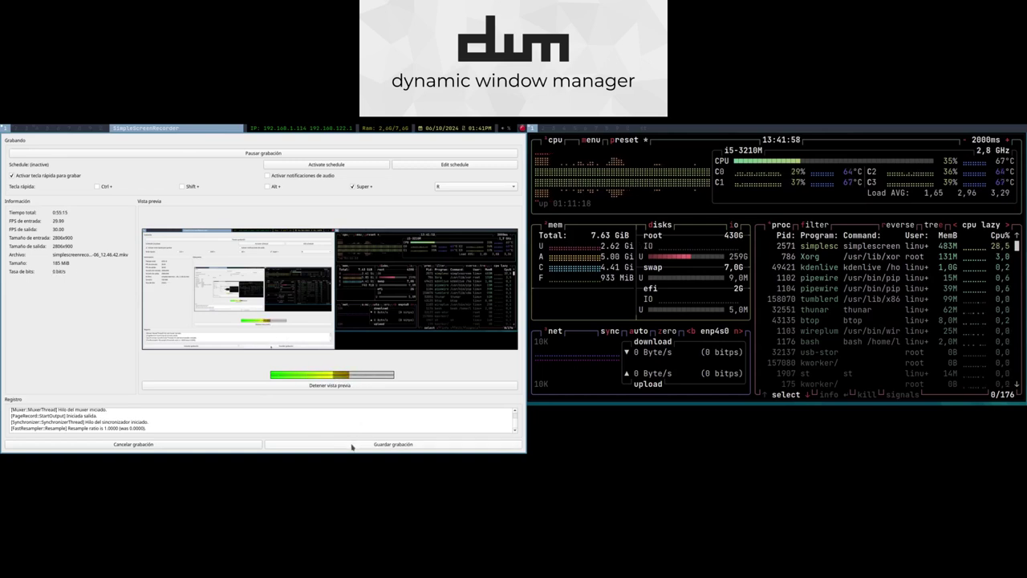
pyautogui.click(352, 447)
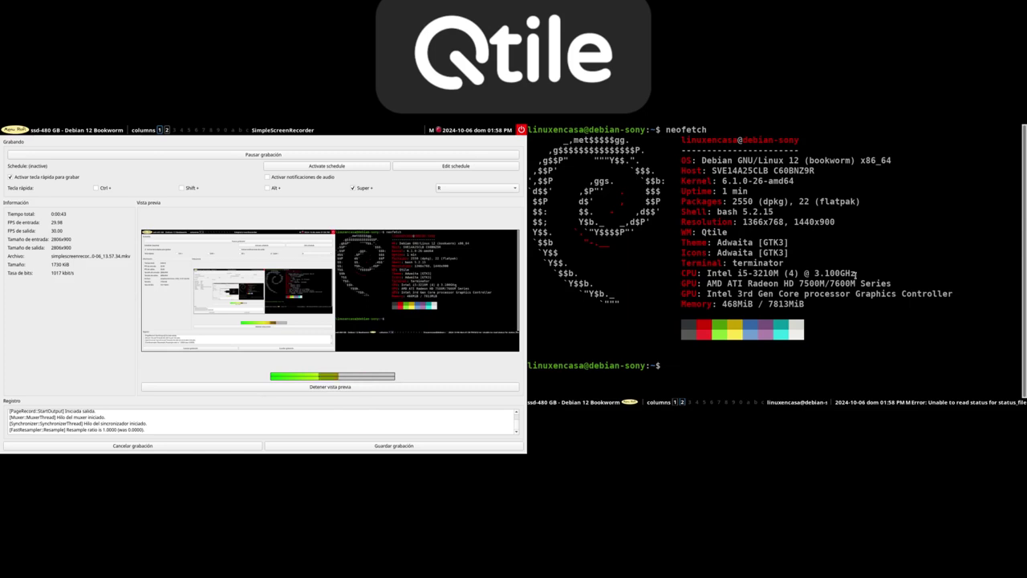
# Start the btop system monitor in the terminal of the Qtile session
pyautogui.write('btop')
pyautogui.press('Return')
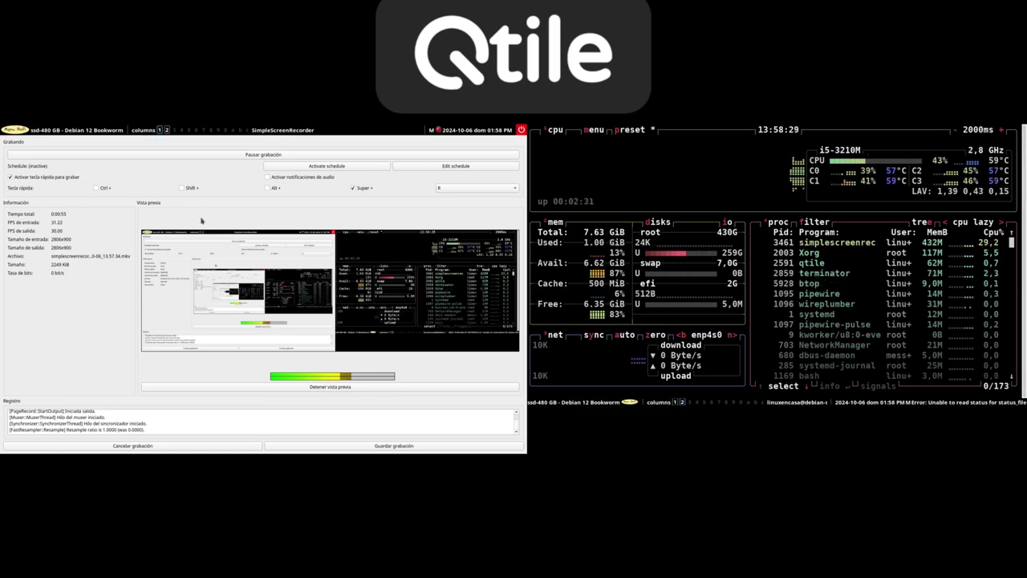
# Switch to workspace 3, launch the Thunar file manager, and open the Vídeos folder of the home directory
pyautogui.press('super+shift+3')
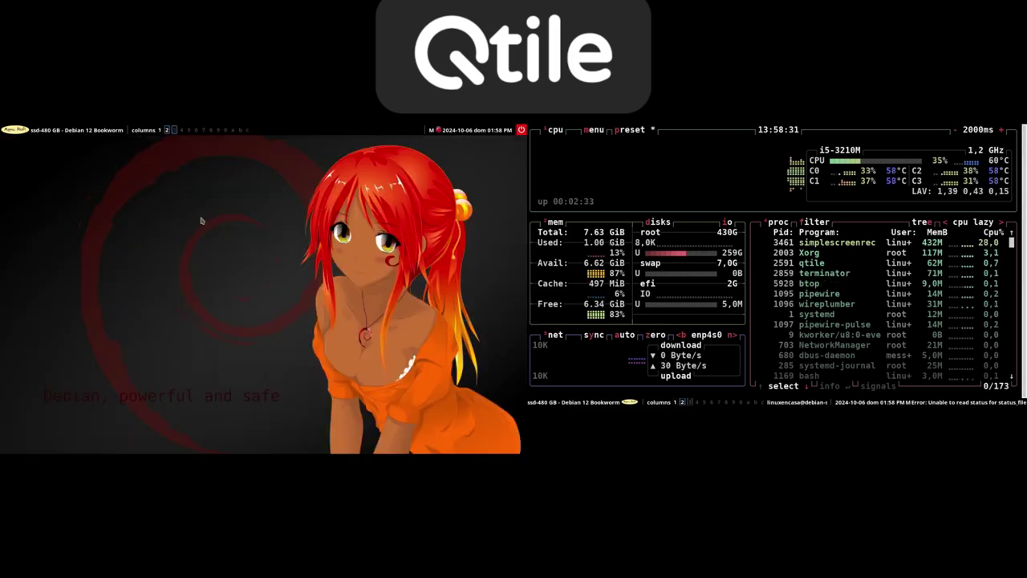
pyautogui.press('super+r')
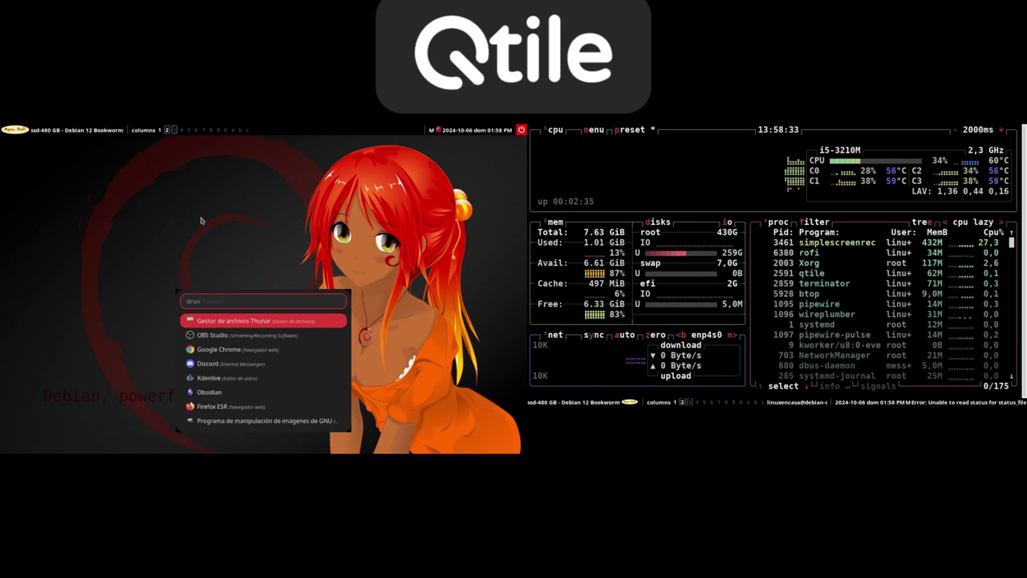
pyautogui.press('Escape')
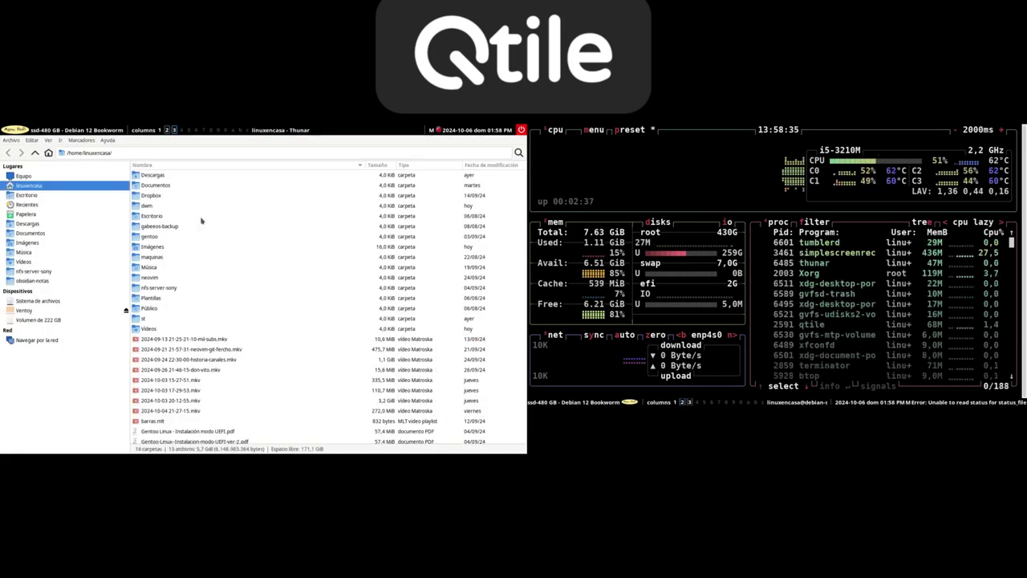
pyautogui.click(147, 329)
pyautogui.click(147, 329)
pyautogui.scroll(-5, 189, 317)
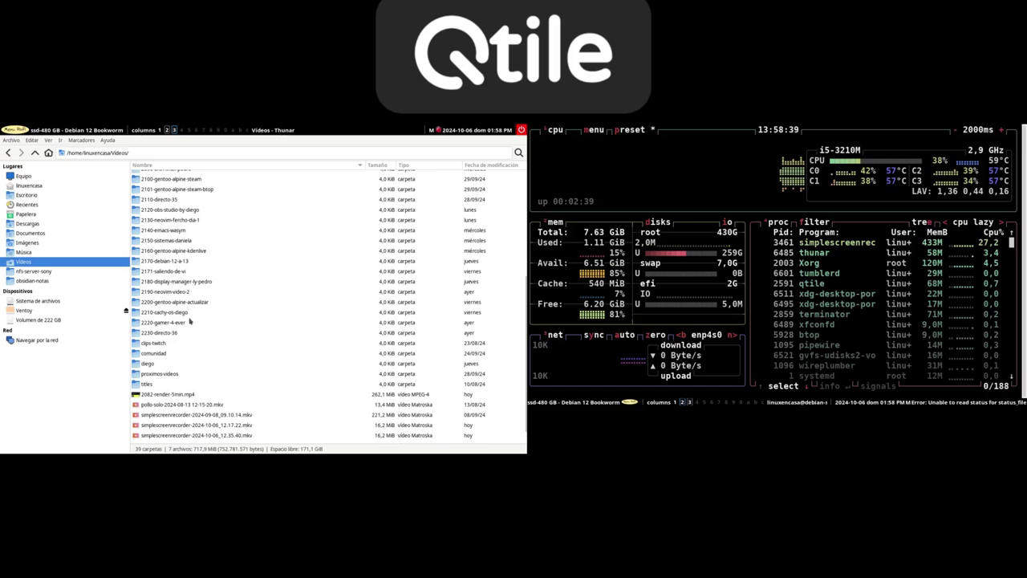
# Move 2082-render-5min.mp4 into the 2082-gentoo-alpine-ssr folder, and open that folder
pyautogui.click(154, 397)
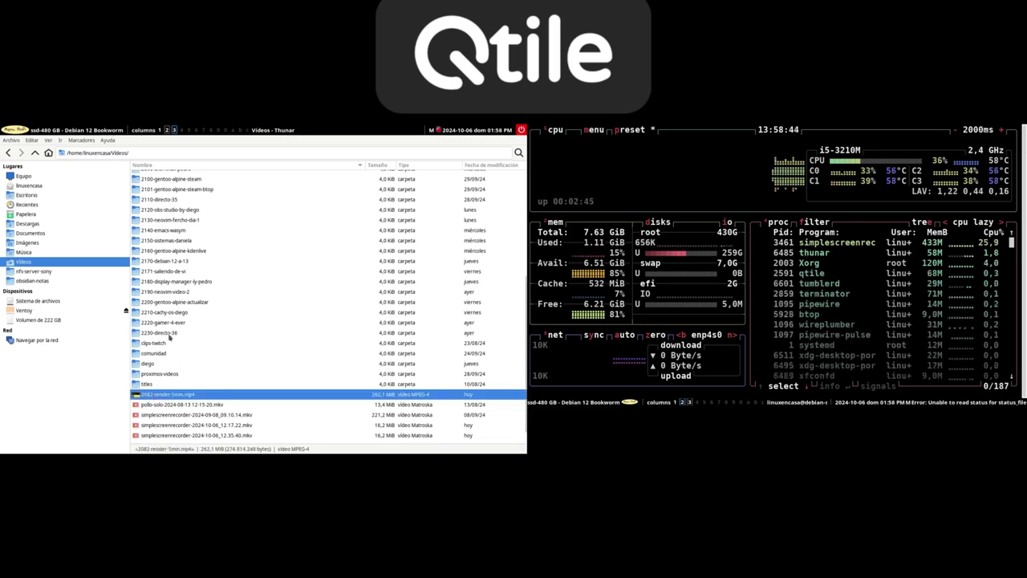
pyautogui.scroll(1, 170, 337)
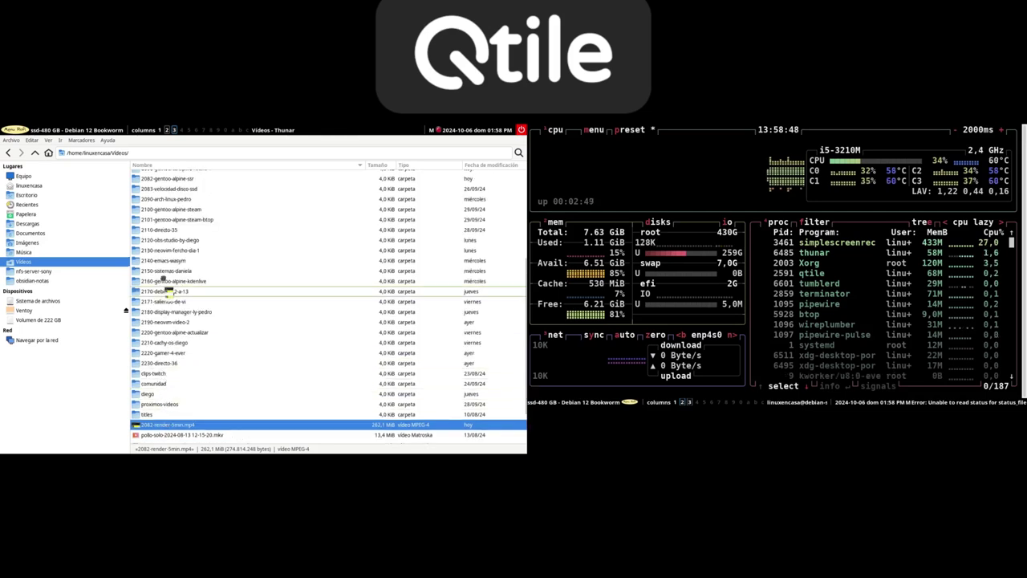
pyautogui.doubleClick(171, 180)
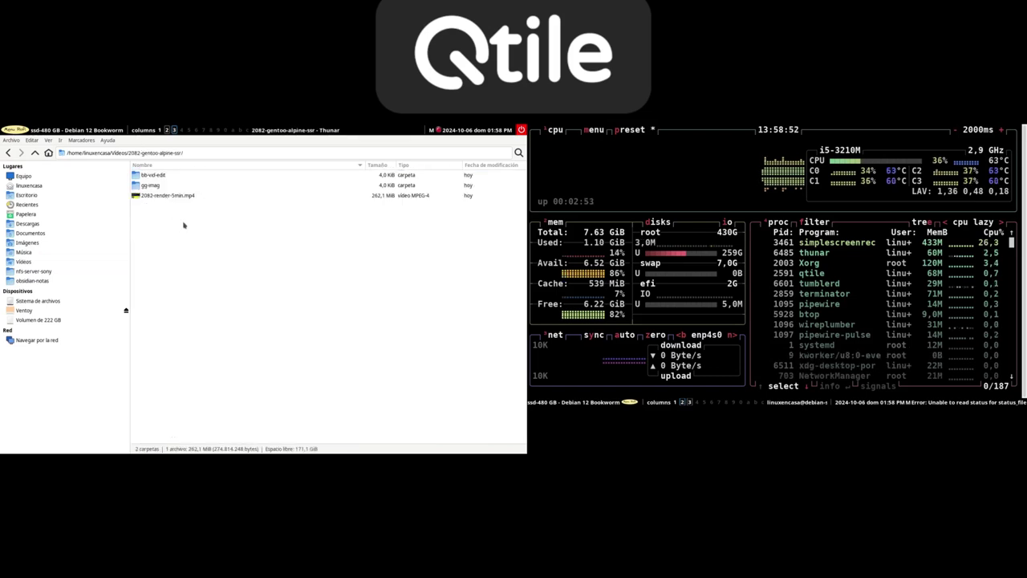
# Create a folder named render-dwm inside 2082-gentoo-alpine-ssr, and move 2082-render-5min.mp4 into it
pyautogui.rightClick(197, 227)
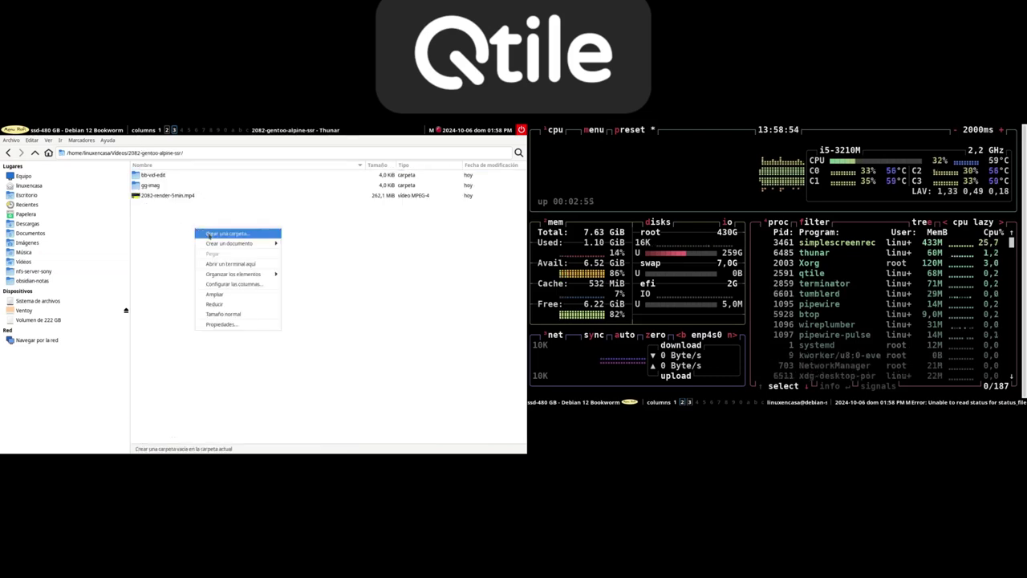
pyautogui.click(211, 232)
pyautogui.write('edicion-dwm')
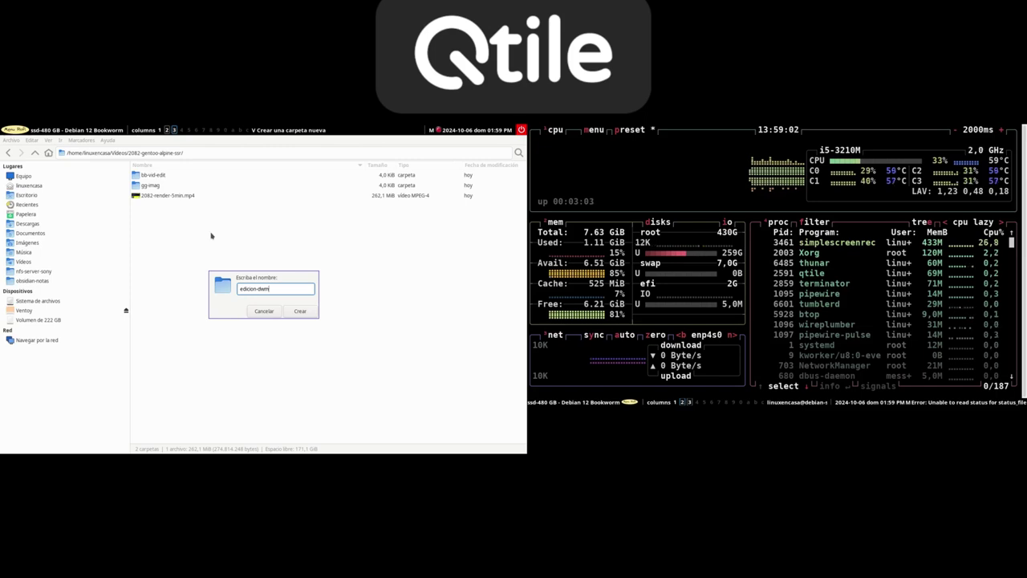
pyautogui.press('BackSpace')
pyautogui.press('BackSpace')
pyautogui.press('BackSpace')
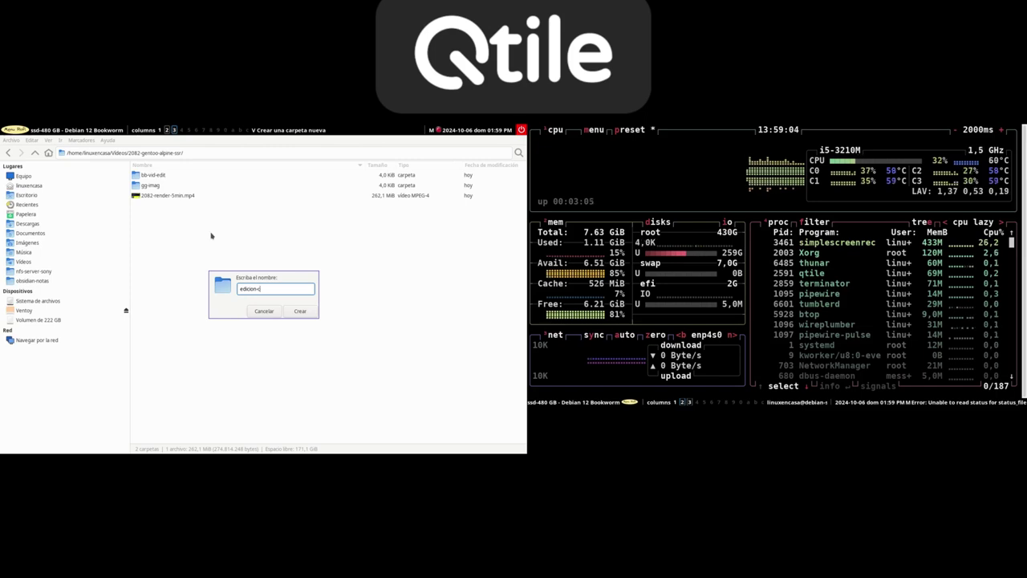
pyautogui.press('BackSpace')
pyautogui.press('BackSpace')
pyautogui.write('render-c')
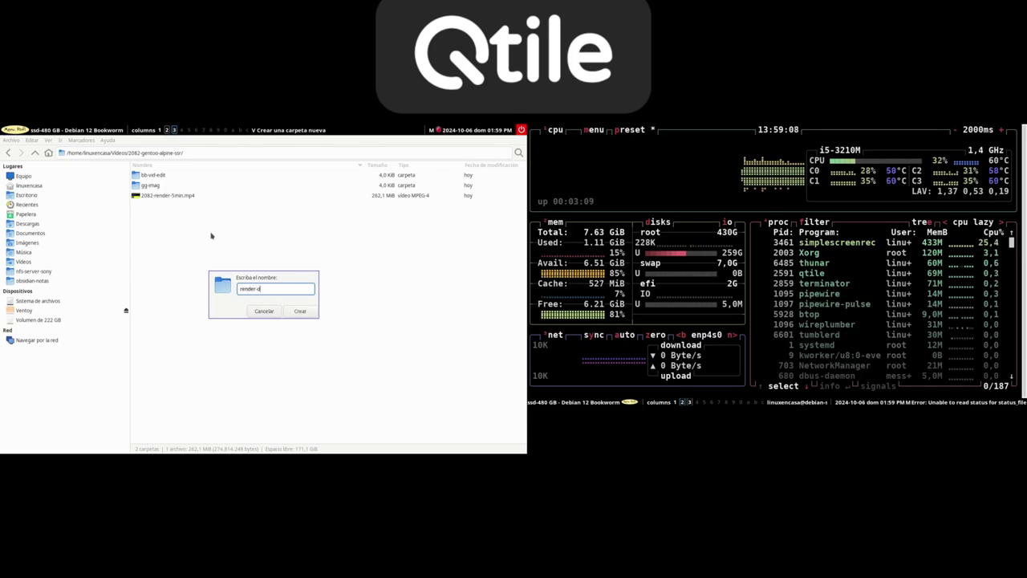
pyautogui.write('wm')
pyautogui.press('Return')
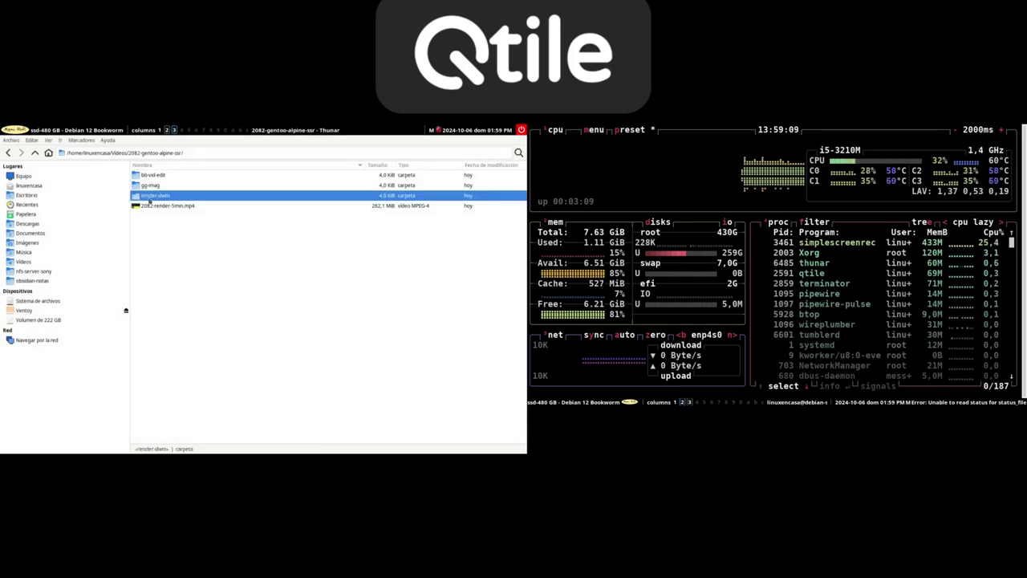
pyautogui.moveTo(149, 200); pyautogui.dragTo(149, 198)
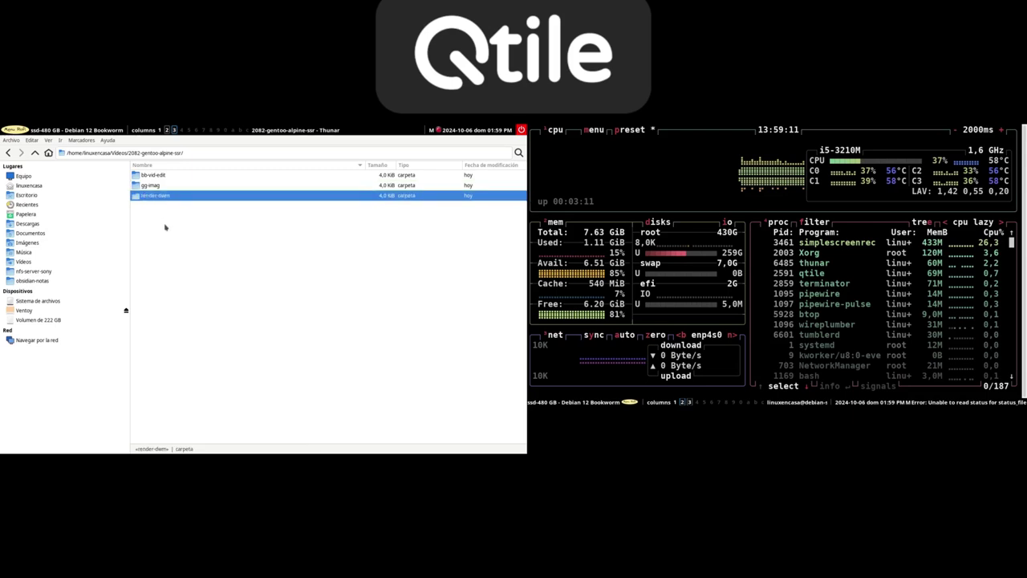
# Open the project 2082-render-5min.kdenlive from the bb-vid-edit folder in Kdenlive
pyautogui.doubleClick(154, 176)
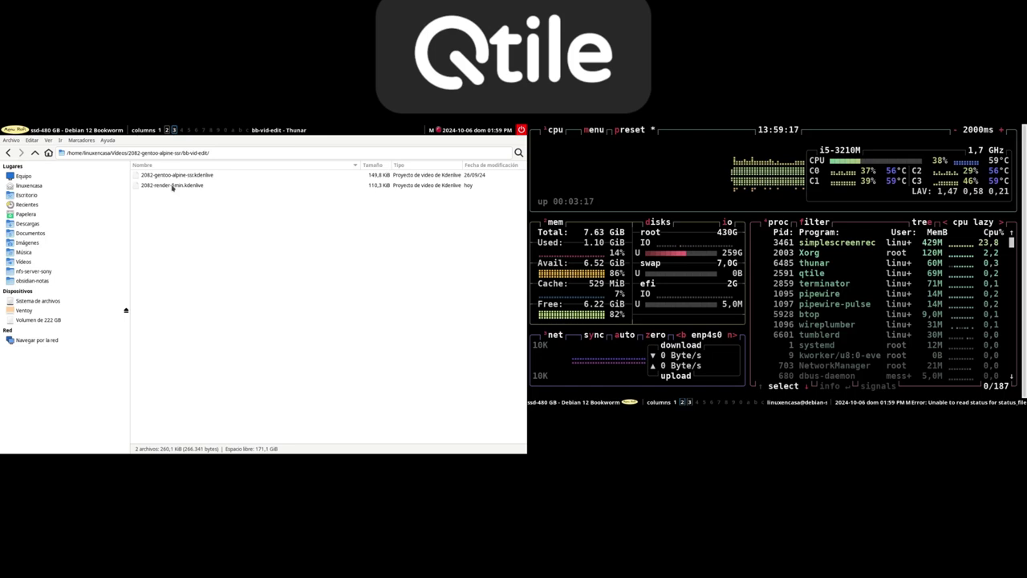
pyautogui.doubleClick(172, 186)
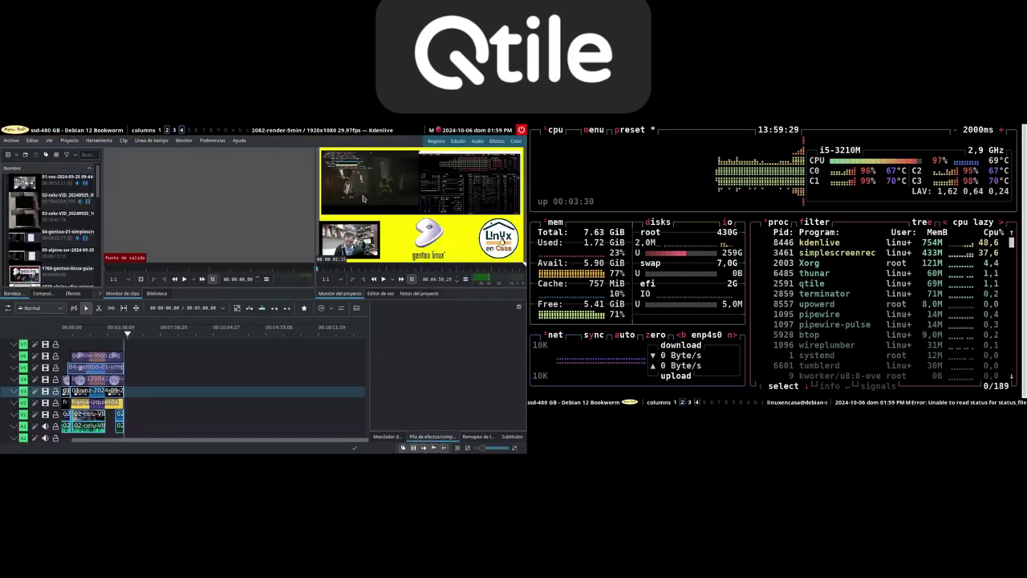
# Play the project briefly near the end of its timeline, at about 04:41, and pause playback
pyautogui.moveTo(125, 332); pyautogui.dragTo(125, 332)
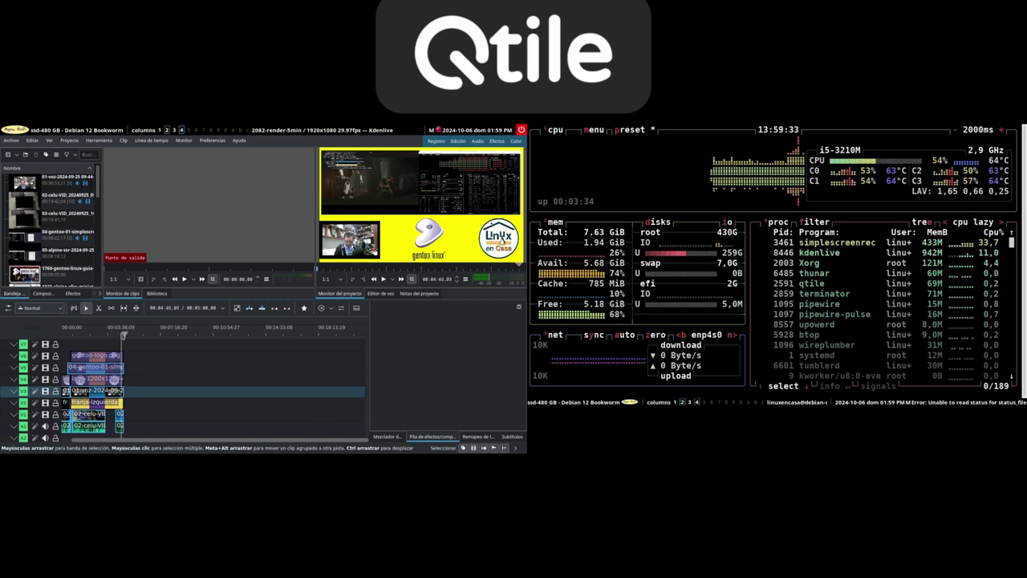
pyautogui.click(383, 278)
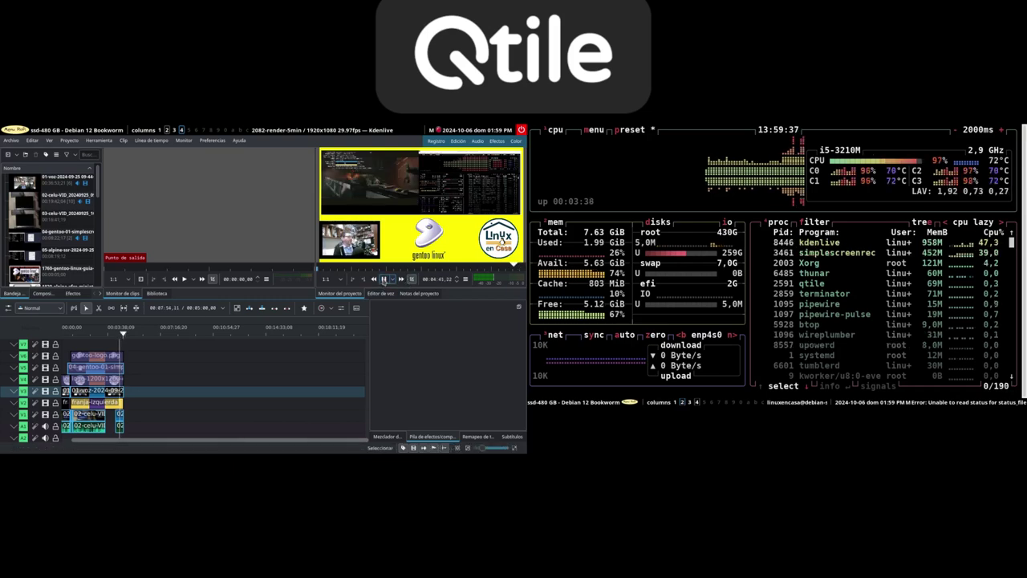
pyautogui.click(384, 278)
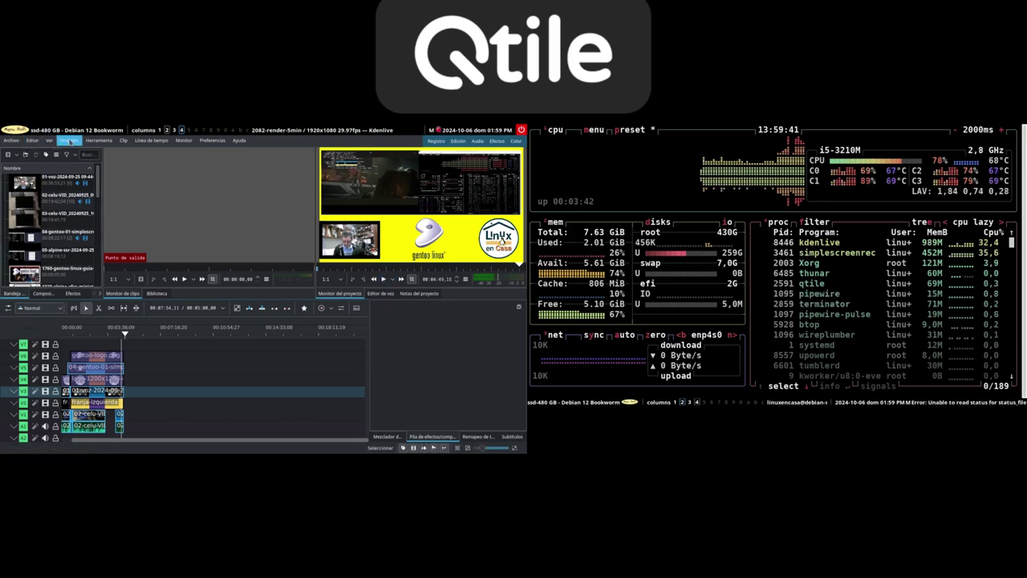
# Open the render settings for the full project and show the additional options
pyautogui.click(71, 141)
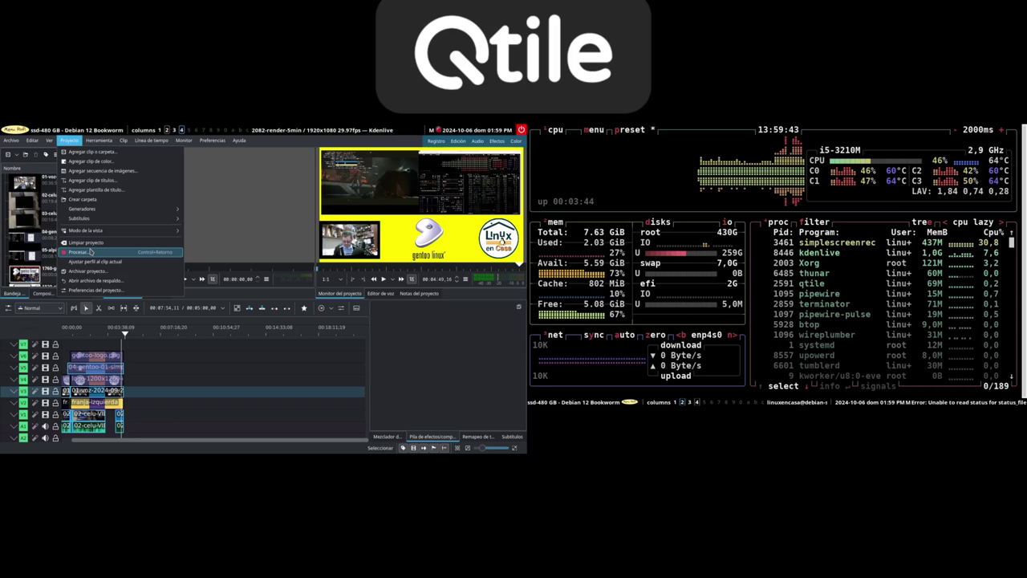
pyautogui.click(90, 252)
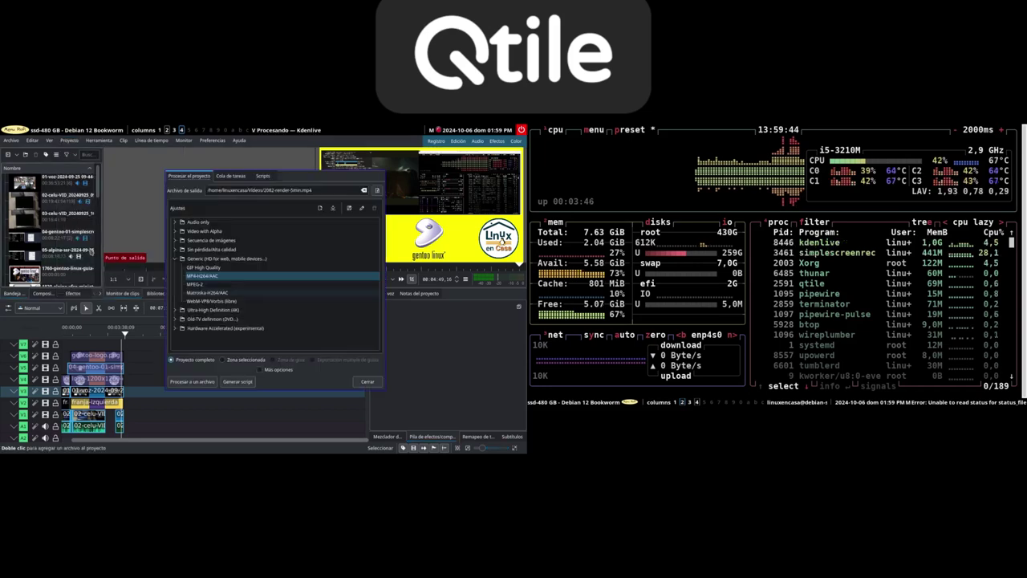
pyautogui.click(259, 369)
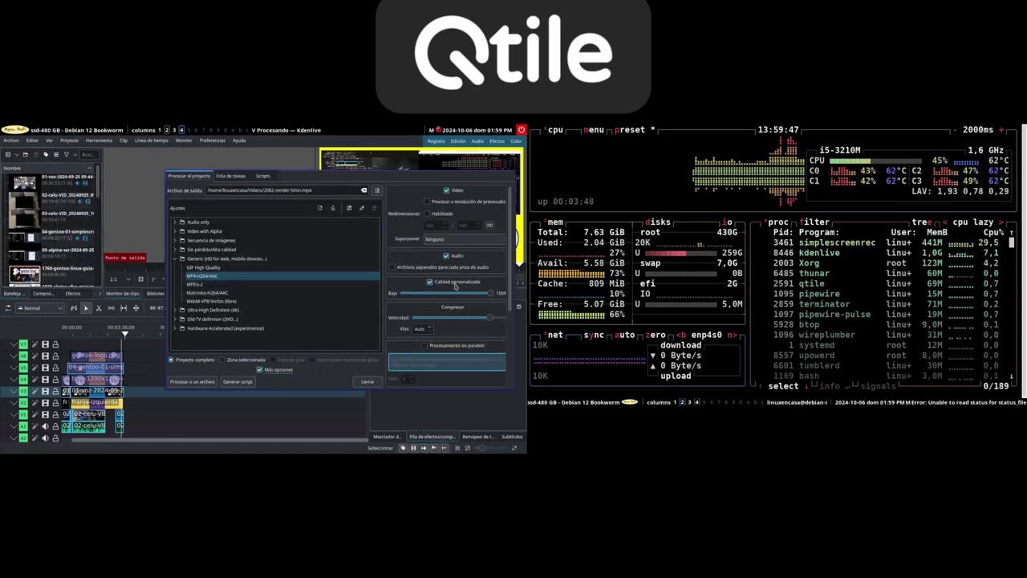